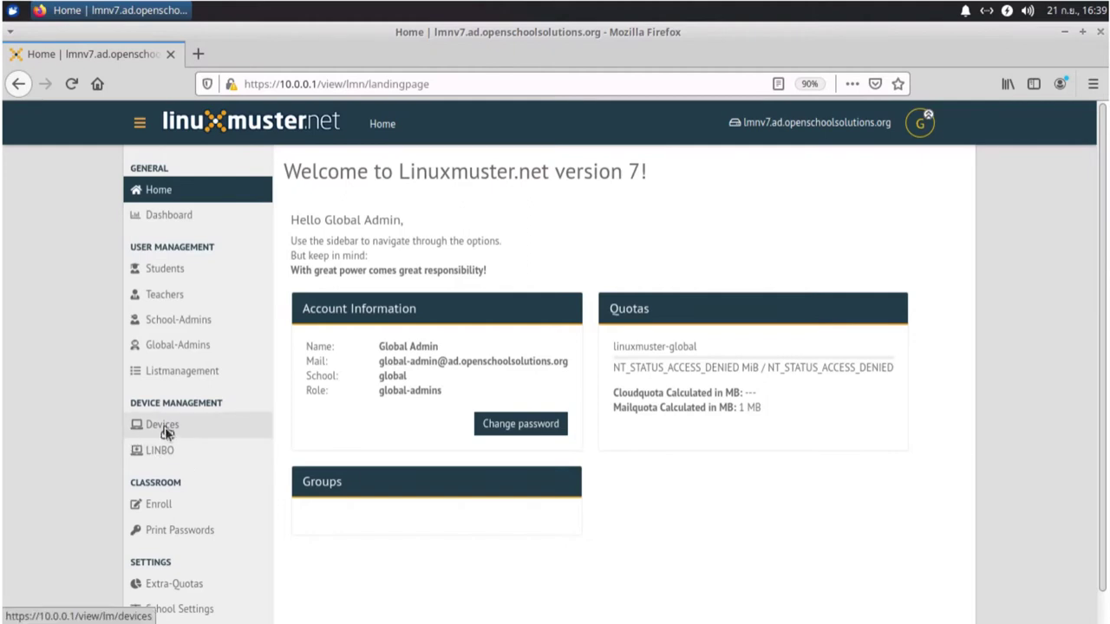
- Open the Devices list showing the lmnv7 and firewall server entries
{"action": "left_click", "coordinate": [164, 428]}
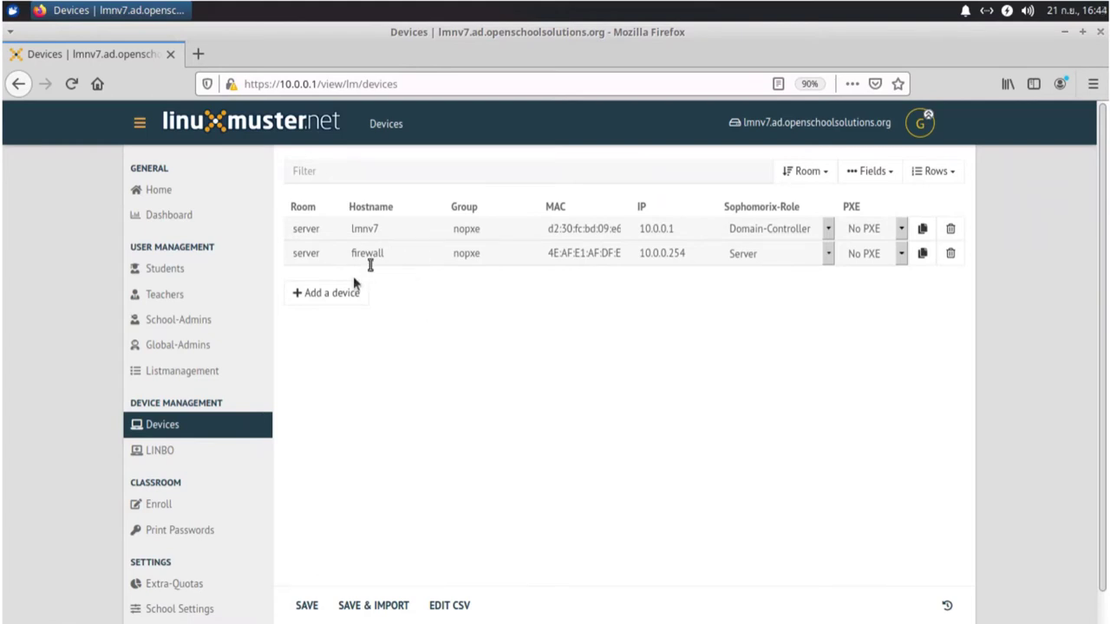
- Add a new device row with room r100 and hostname r100-pc01
{"action": "left_click", "coordinate": [334, 295]}
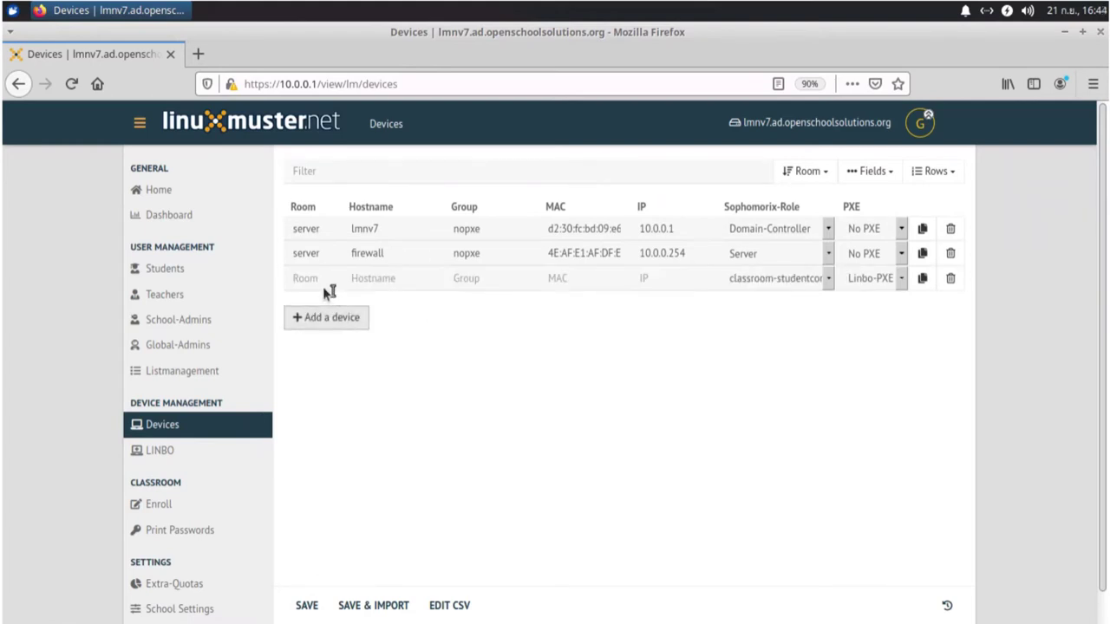
{"action": "type", "text": "r100"}
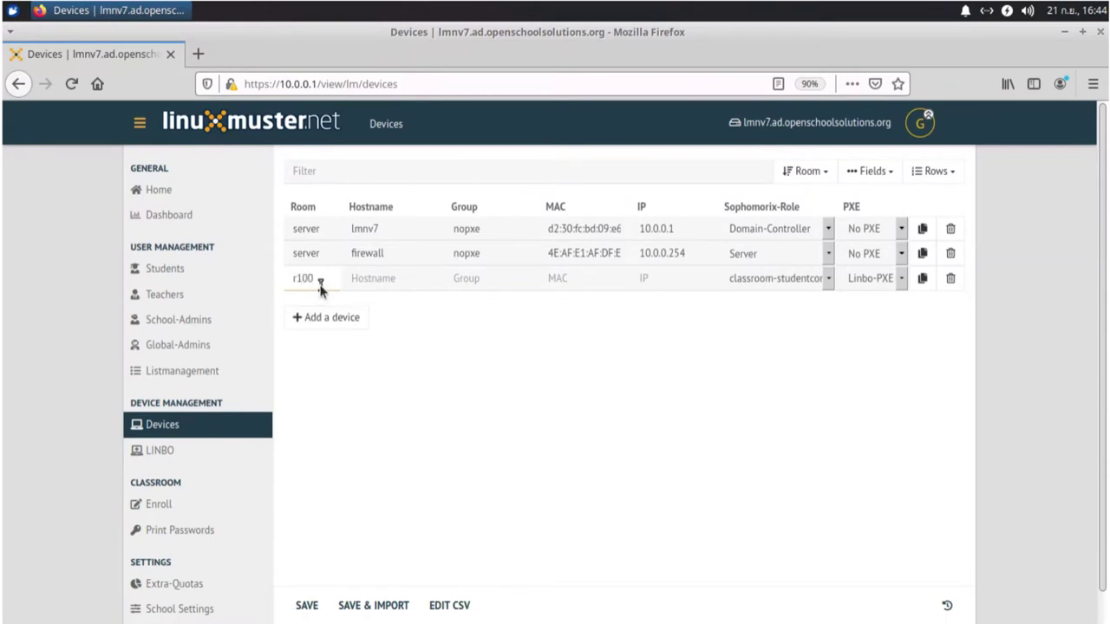
{"action": "key", "text": "Tab"}
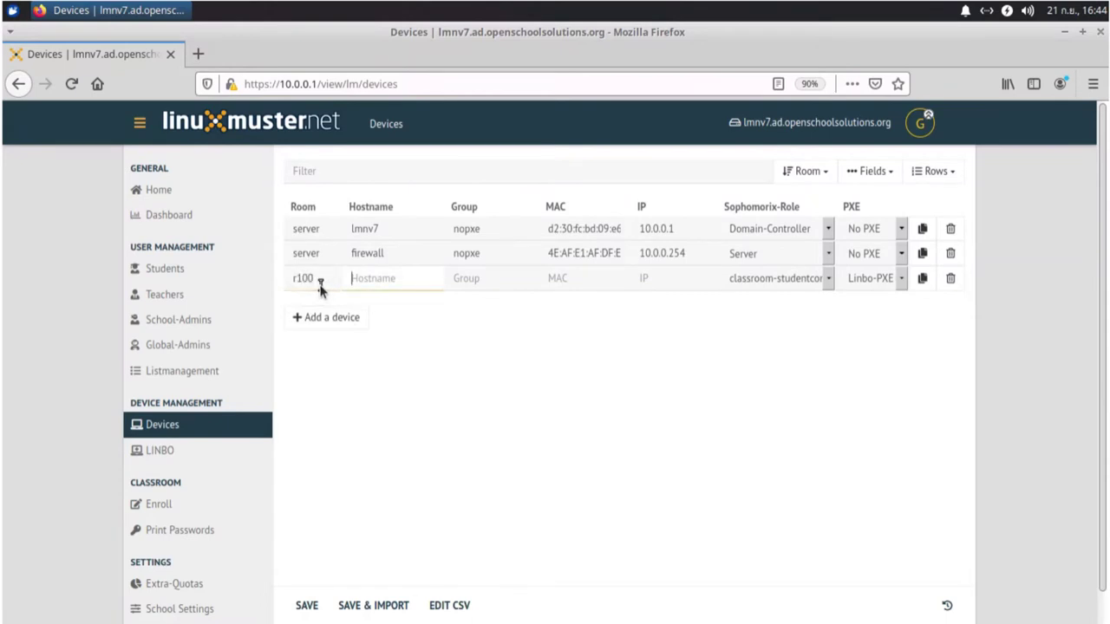
{"action": "type", "text": "r100-pc01"}
- Set the row's group to xubuntu, paste the client's MAC address, and enter IP 10.0.10.1
{"action": "left_click", "coordinate": [480, 286]}
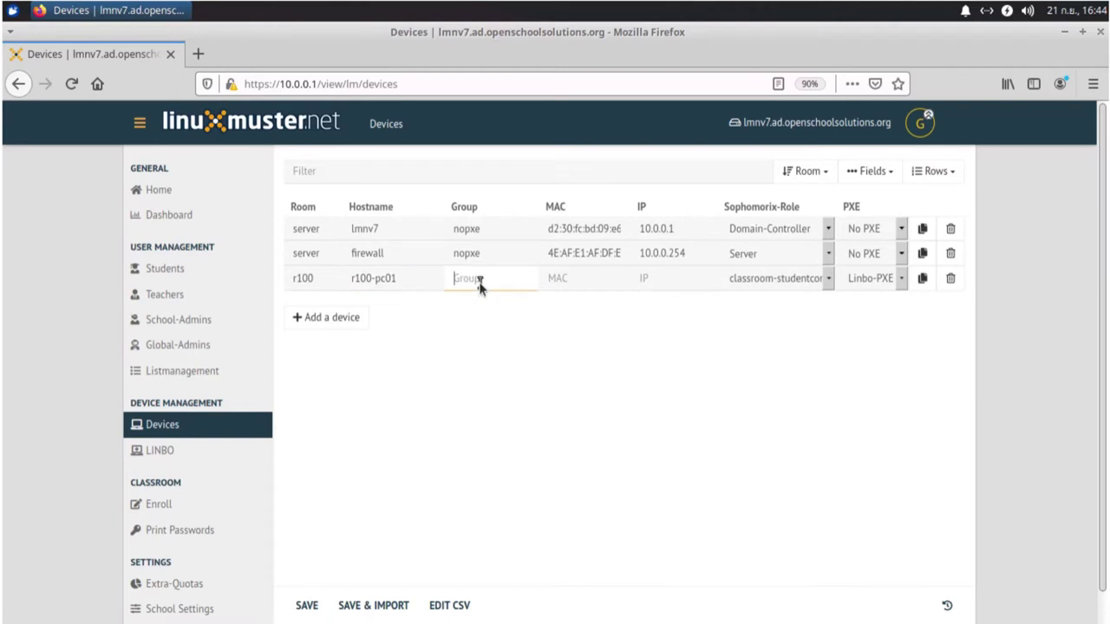
{"action": "type", "text": "xubuntu"}
{"action": "left_click", "coordinate": [574, 281]}
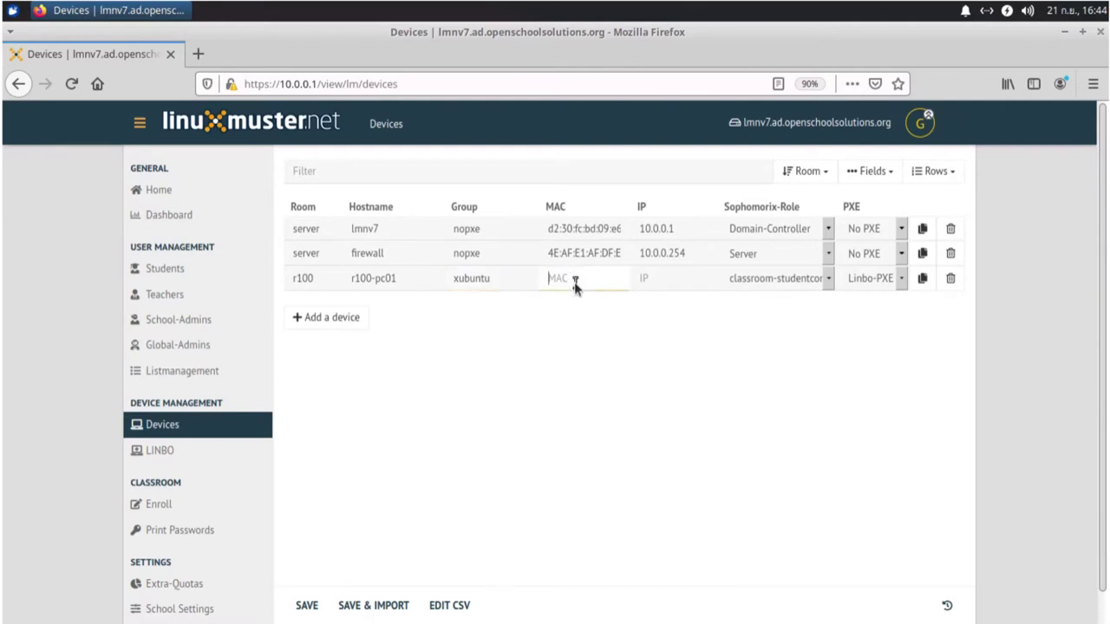
{"action": "key", "text": "ctrl+v"}
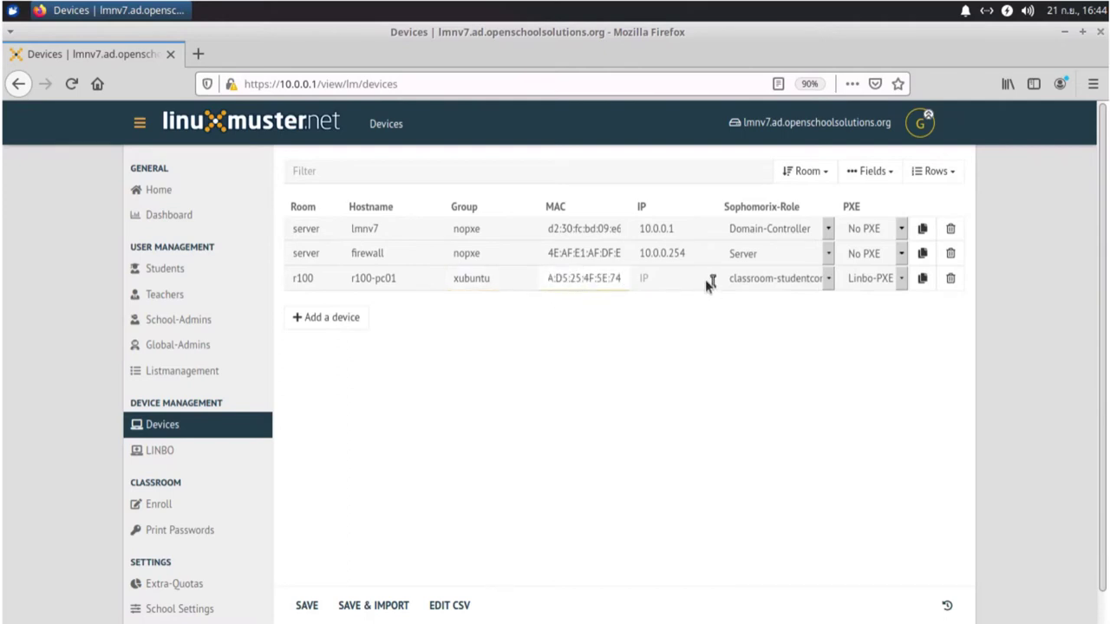
{"action": "left_click", "coordinate": [674, 282]}
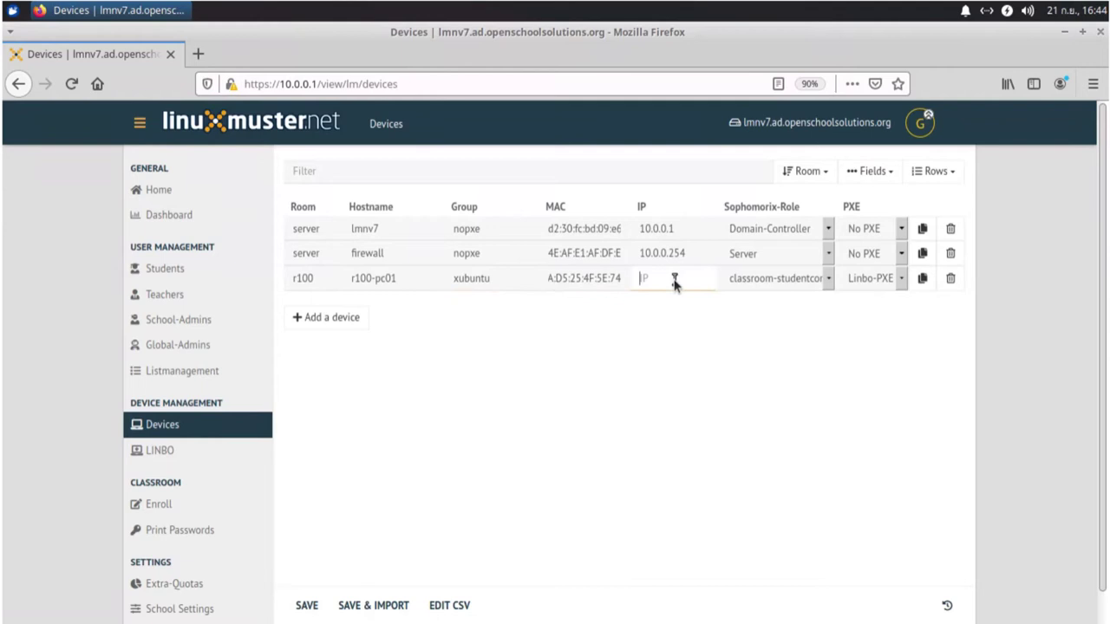
{"action": "type", "text": "10.0.10.1"}
{"action": "left_click", "coordinate": [792, 289]}
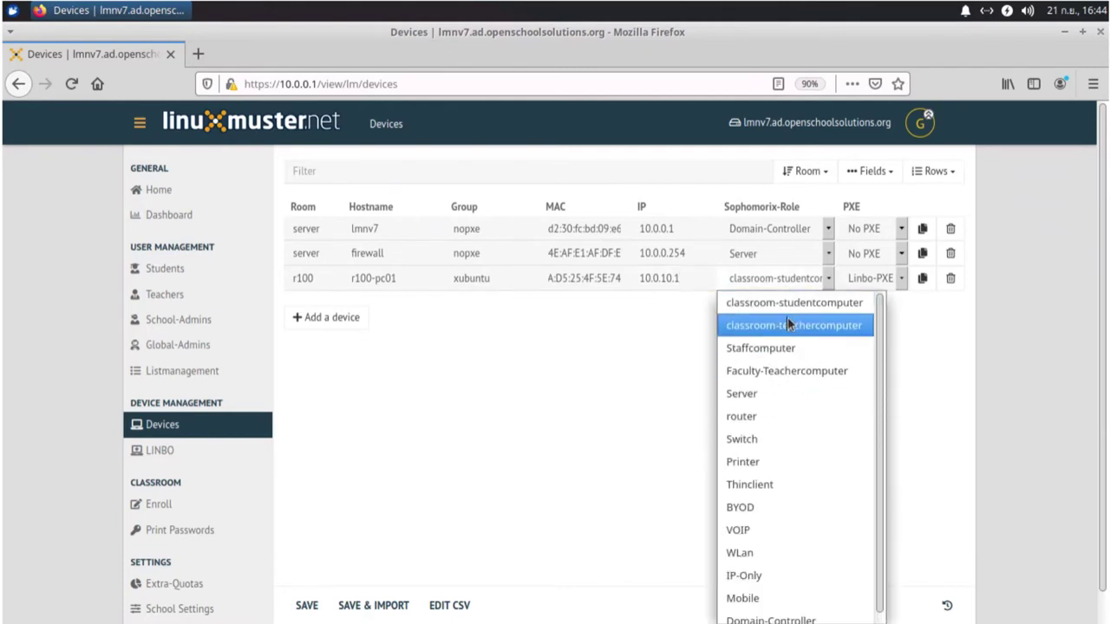
{"action": "left_click", "coordinate": [791, 303]}
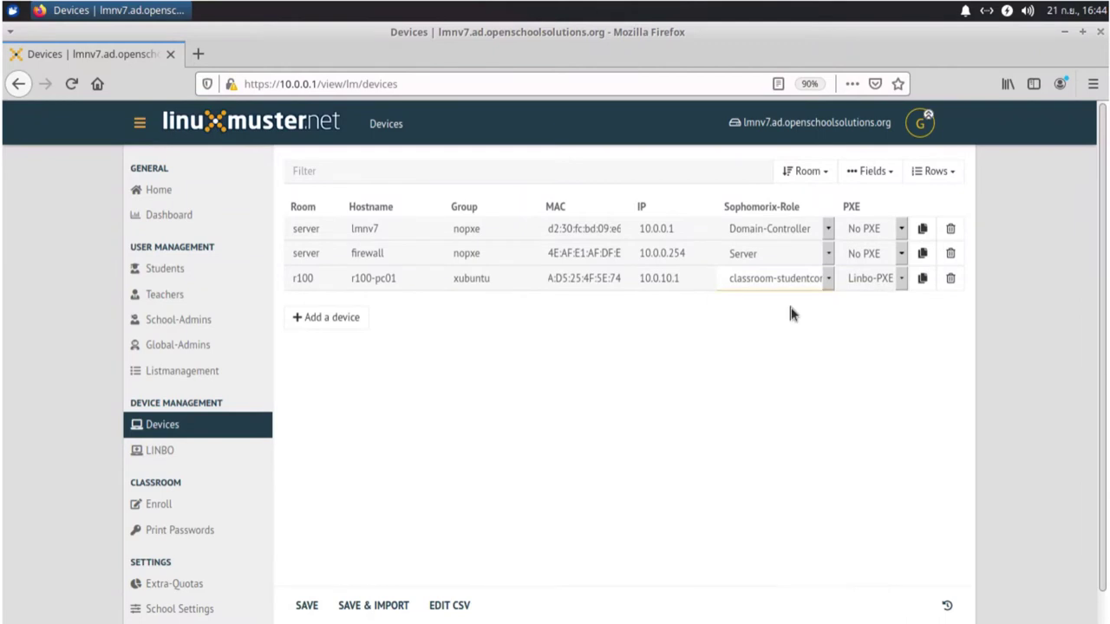
{"action": "left_click", "coordinate": [874, 278]}
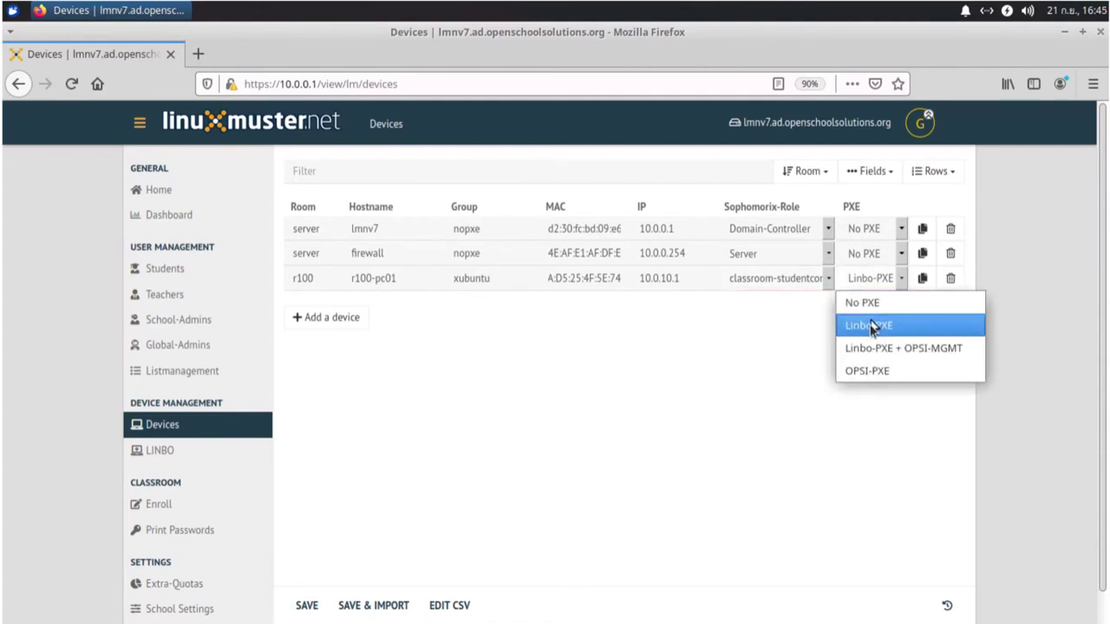
{"action": "left_click", "coordinate": [872, 326]}
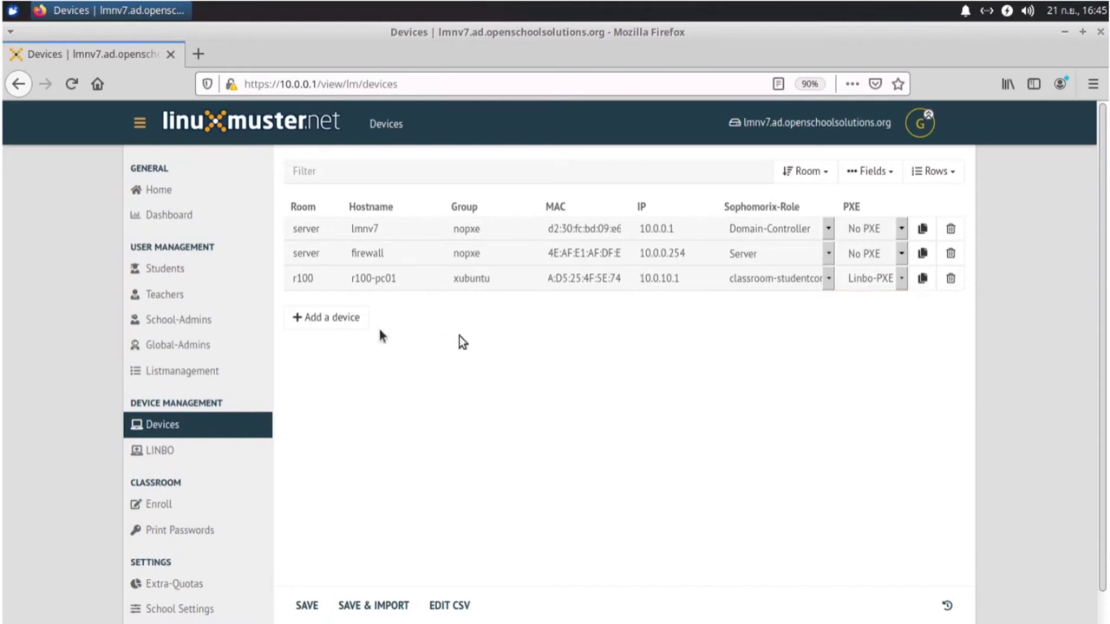
- Save and import the device list, review the import log, then close it
{"action": "left_click", "coordinate": [379, 610]}
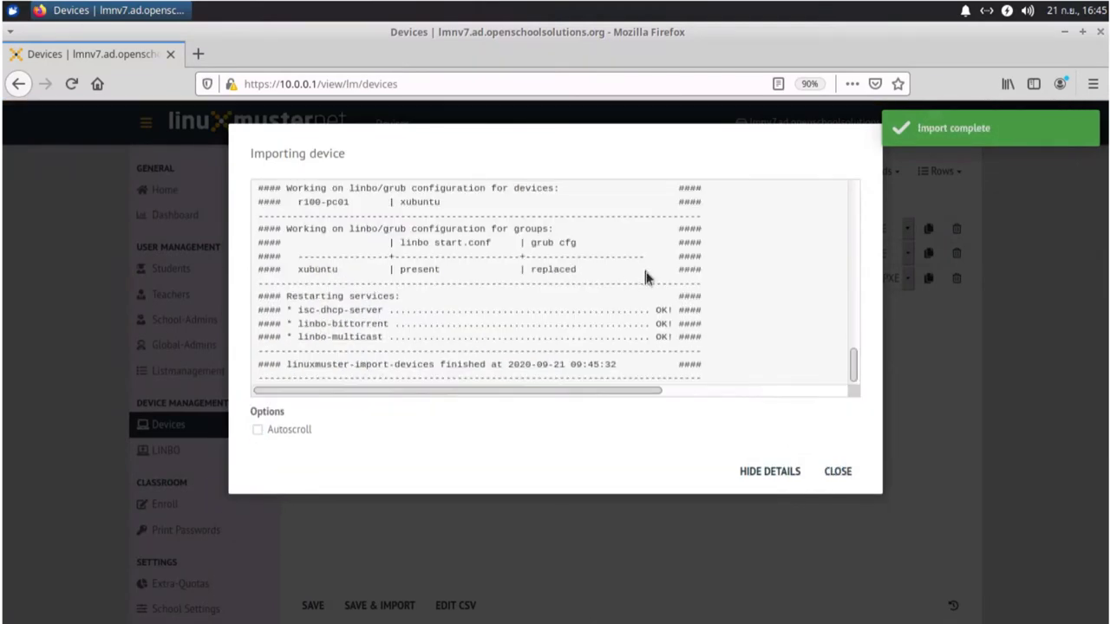
{"action": "scroll", "coordinate": [649, 278], "scroll_direction": "up", "scroll_amount": 2}
{"action": "scroll", "coordinate": [370, 279], "scroll_direction": "up", "scroll_amount": 1}
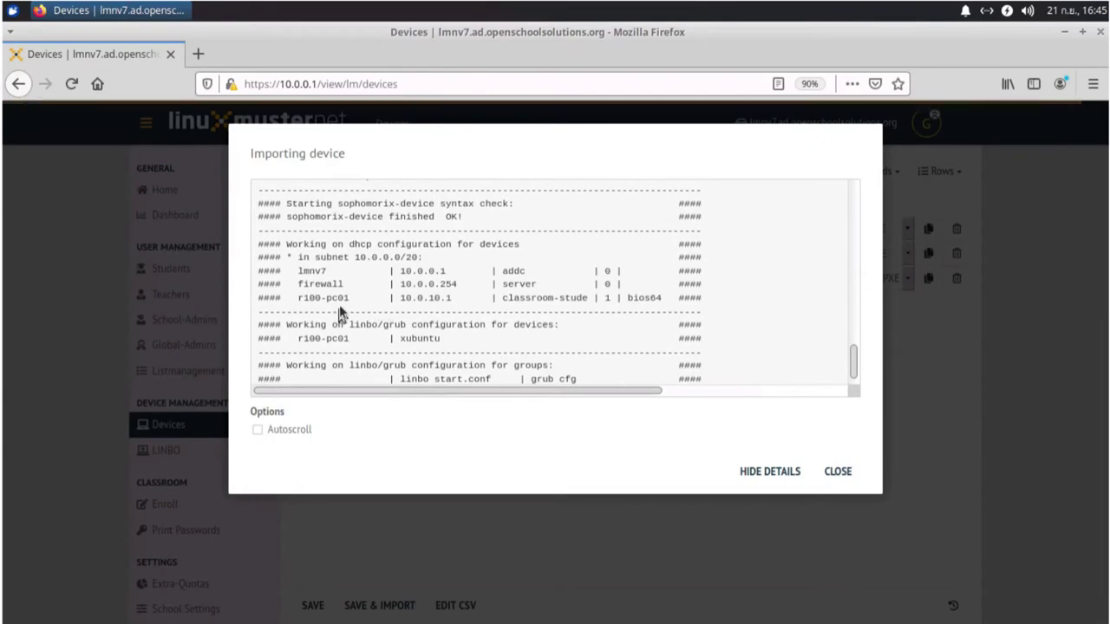
{"action": "left_click", "coordinate": [837, 473]}
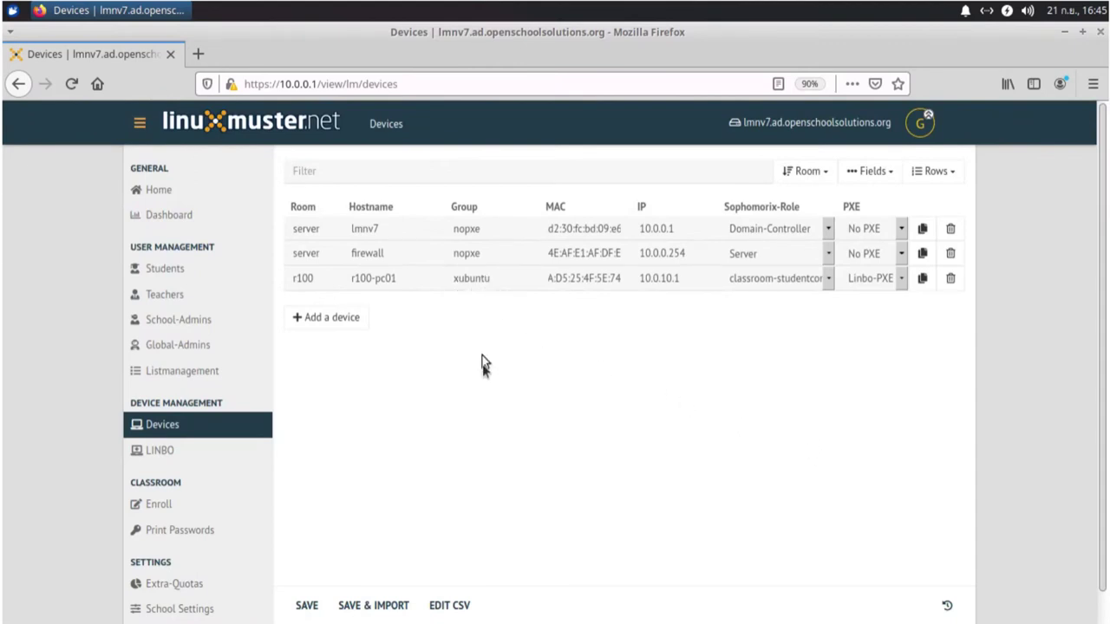
- On the LINBO page, start a new group from the start.conf.ubuntu template
{"action": "left_click", "coordinate": [166, 451]}
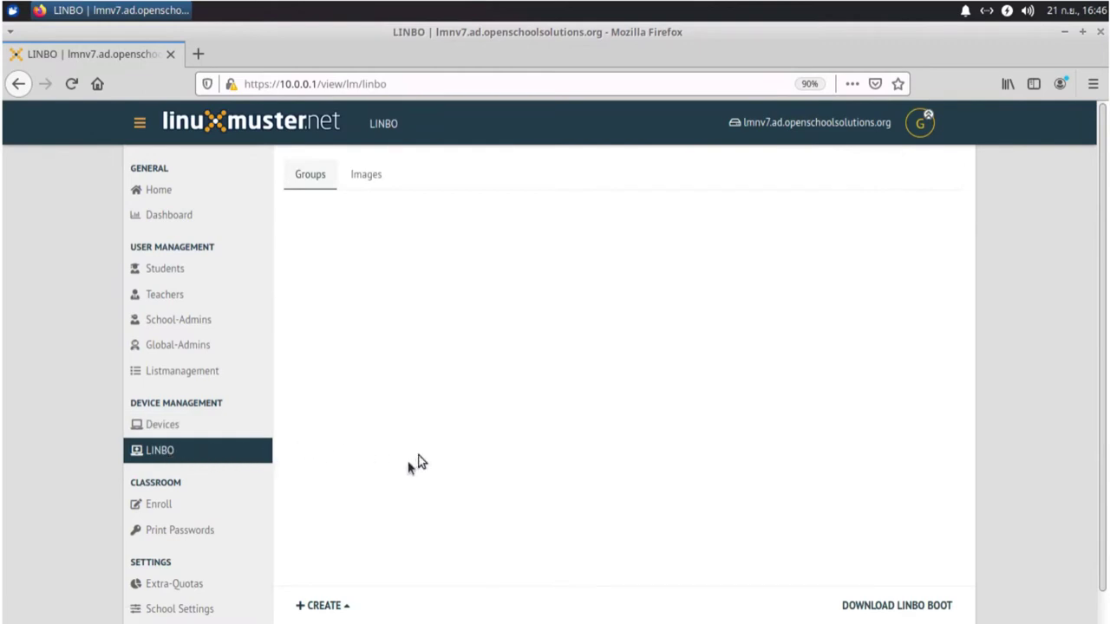
{"action": "left_click", "coordinate": [339, 611]}
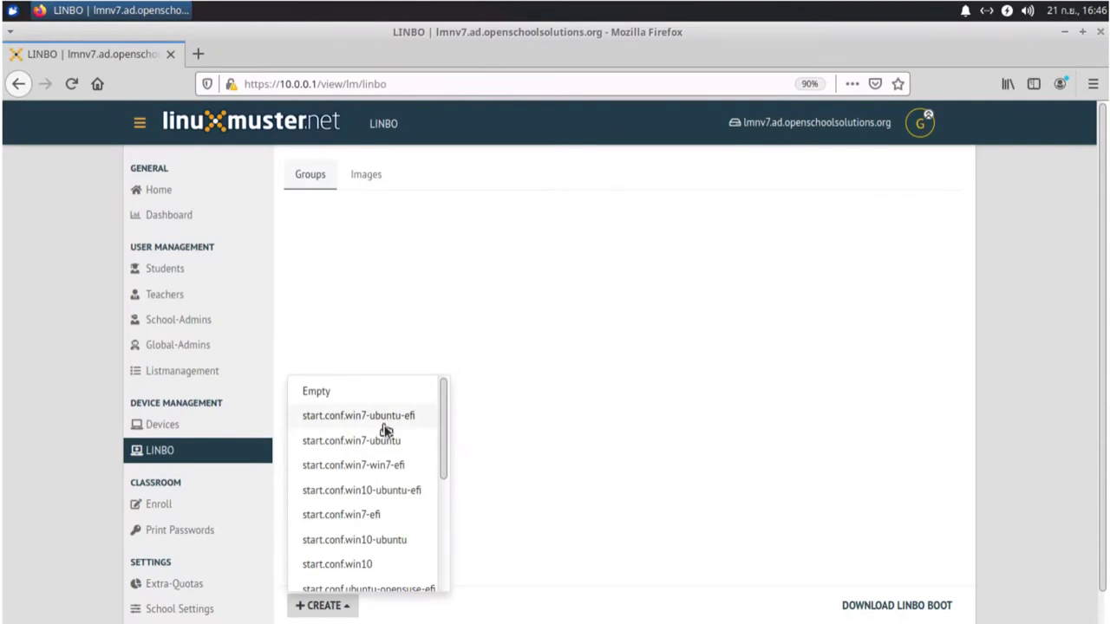
{"action": "scroll", "coordinate": [386, 431], "scroll_direction": "down", "scroll_amount": 1}
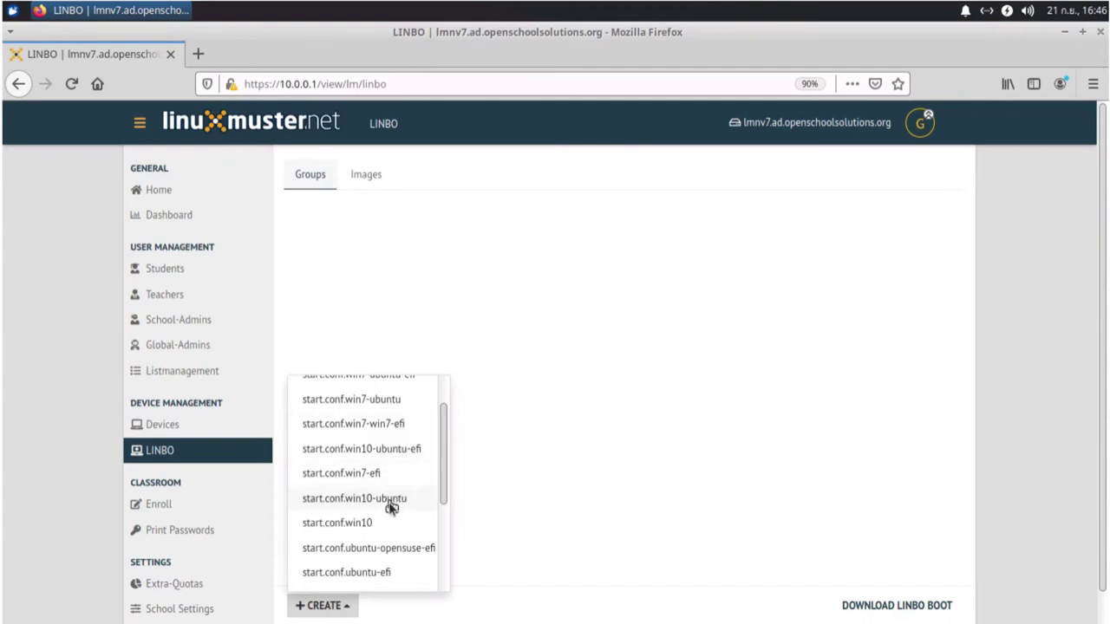
{"action": "scroll", "coordinate": [387, 508], "scroll_direction": "down", "scroll_amount": 3}
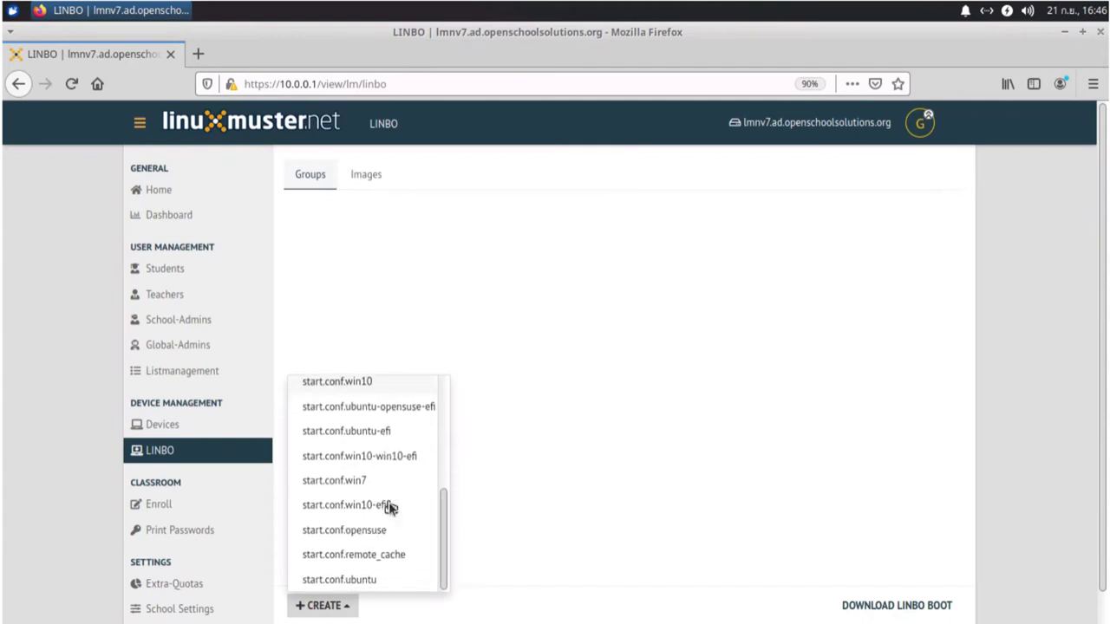
{"action": "left_click", "coordinate": [347, 579]}
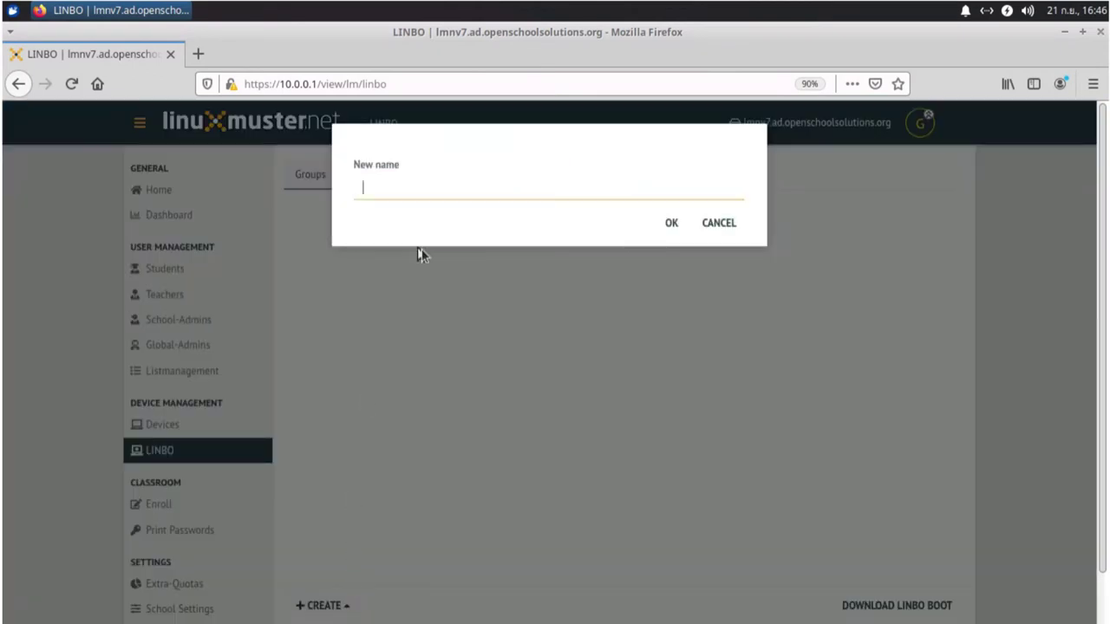
- Name the new LINBO group xubuntu and confirm it
{"action": "type", "text": "xubuuun"}
{"action": "key", "text": "BackSpace"}
{"action": "key", "text": "BackSpace"}
{"action": "key", "text": "BackSpace"}
{"action": "type", "text": "ntu"}
{"action": "key", "text": "Return"}
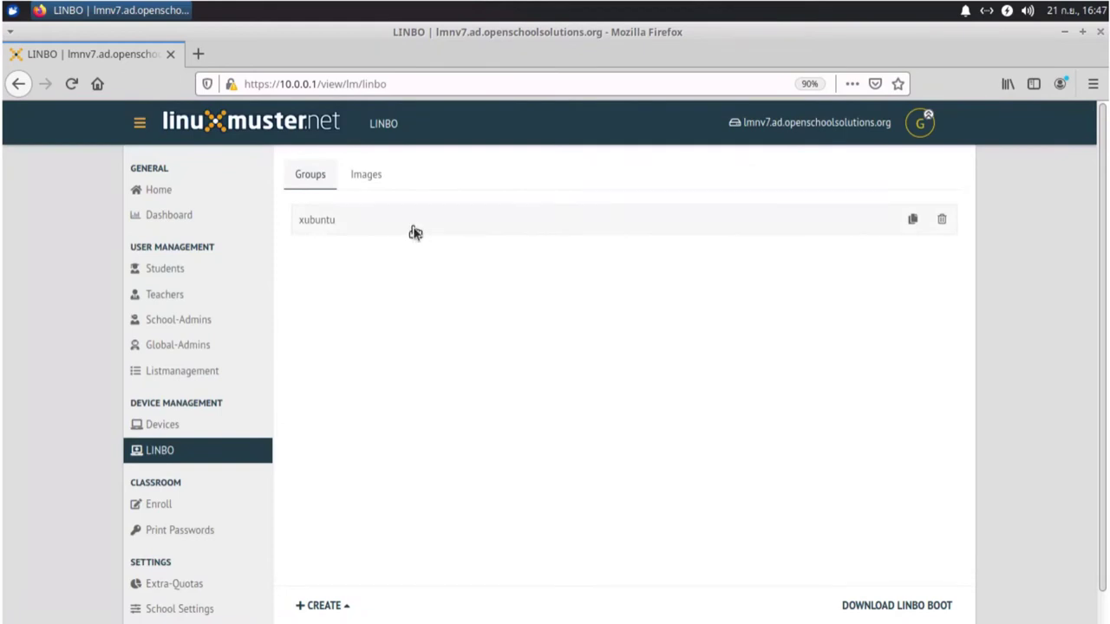
{"action": "left_click", "coordinate": [413, 232]}
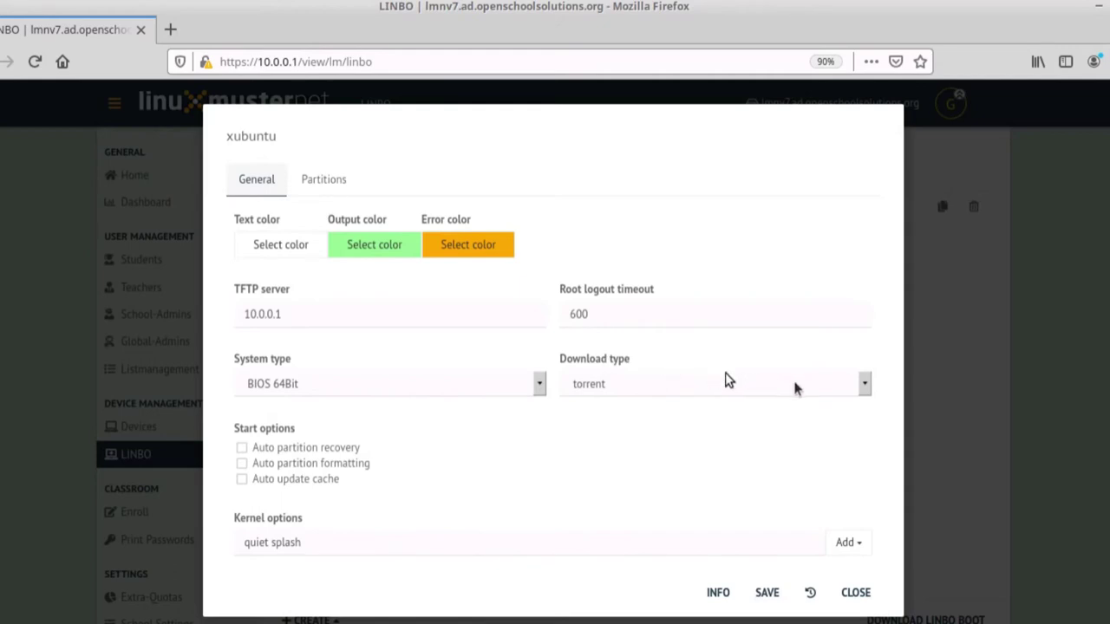
{"action": "left_click", "coordinate": [862, 386]}
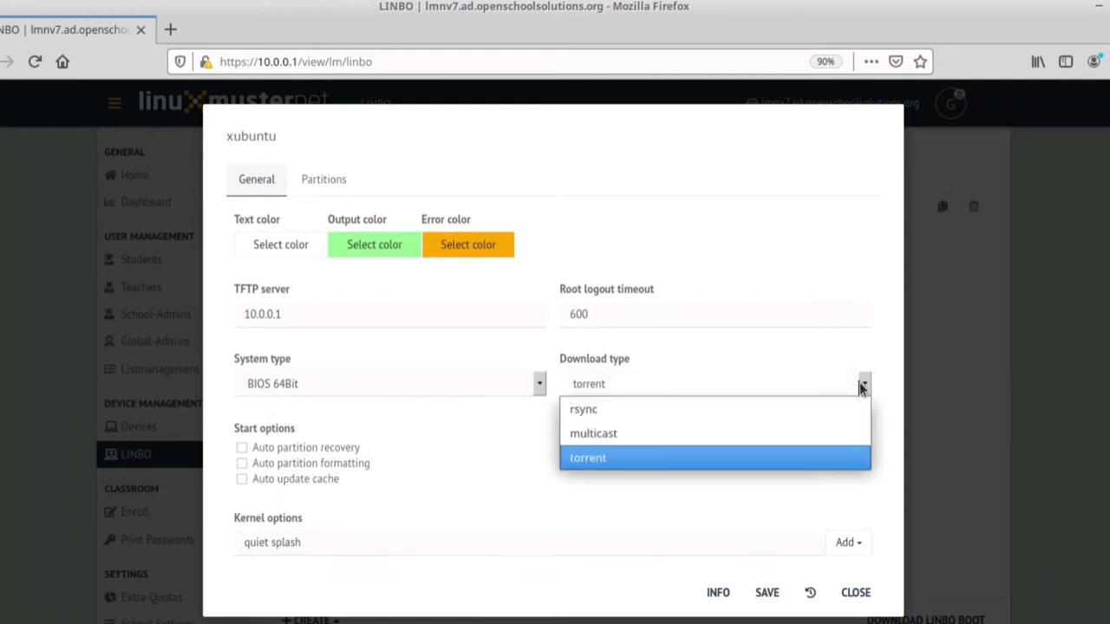
{"action": "left_click", "coordinate": [852, 366]}
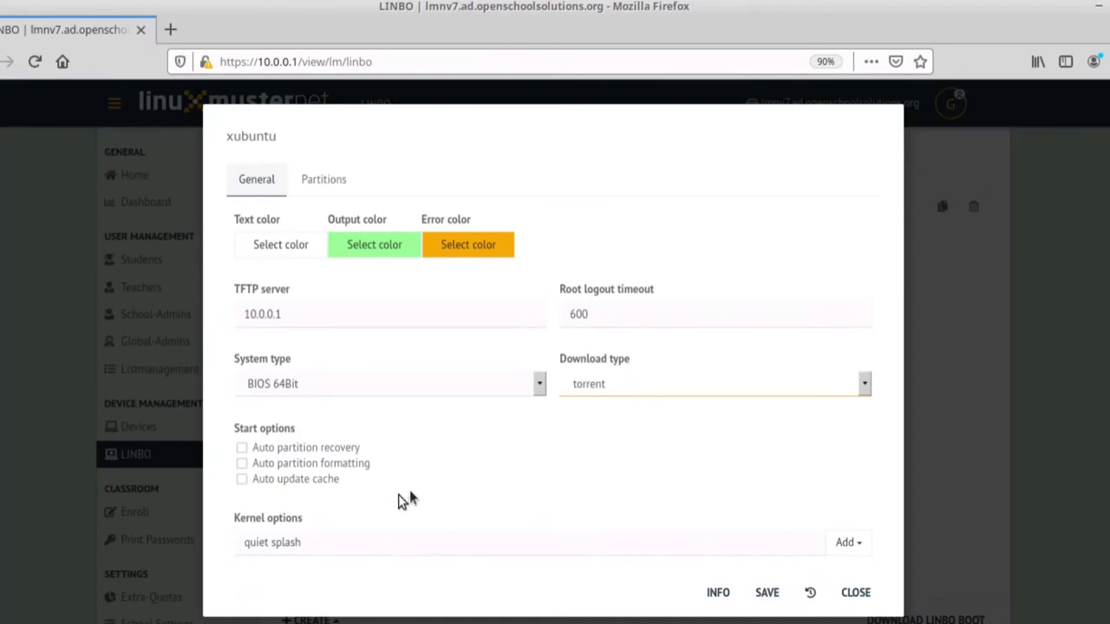
- Show the xubuntu group's partitions and leave the disk type at SATA
{"action": "left_click", "coordinate": [320, 183]}
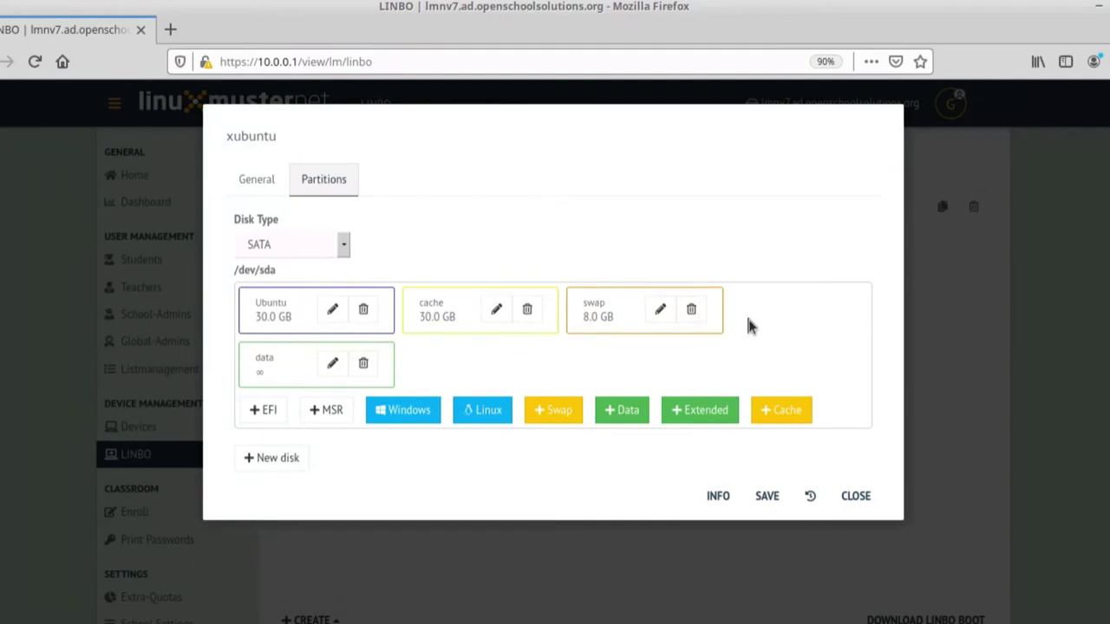
{"action": "left_click", "coordinate": [341, 247]}
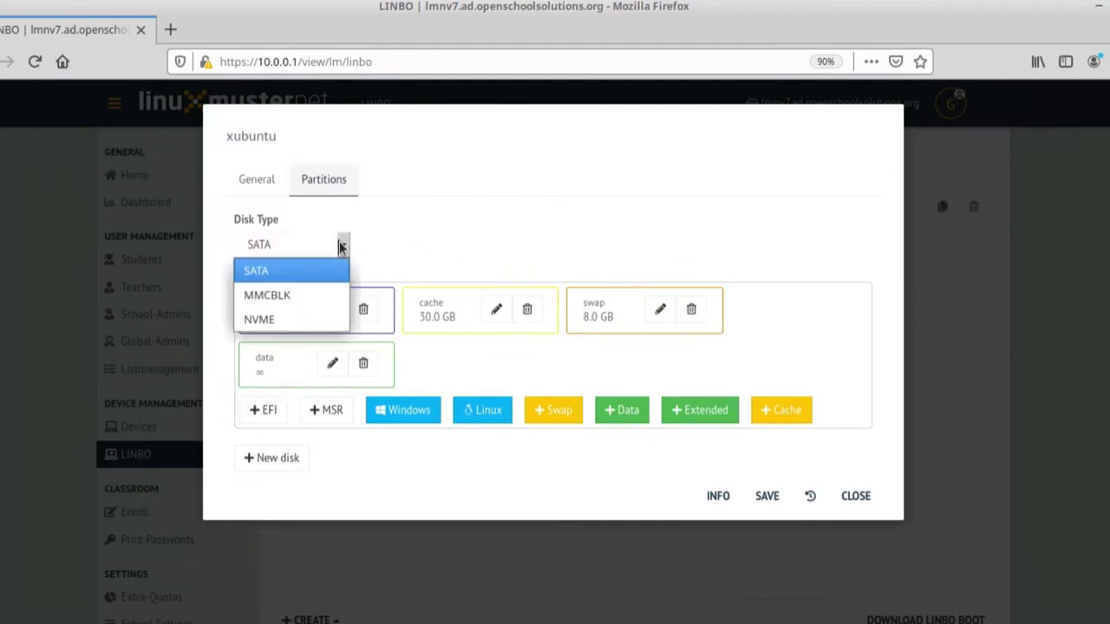
{"action": "left_click", "coordinate": [411, 236]}
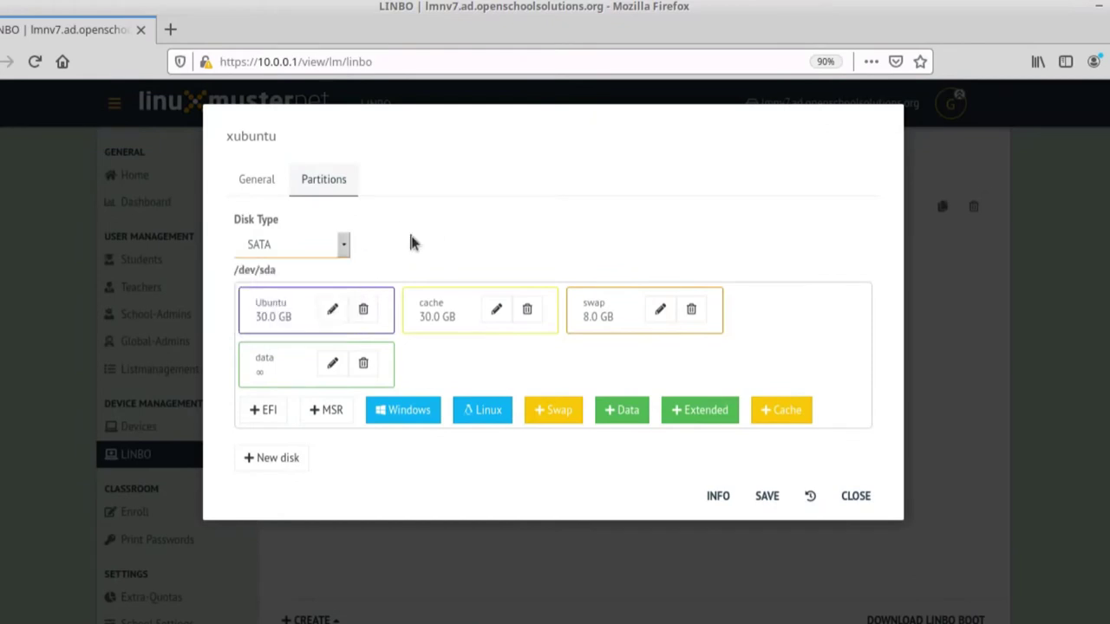
- Resize the Ubuntu partition to 25G, leaving its base image as None
{"action": "left_click", "coordinate": [331, 314]}
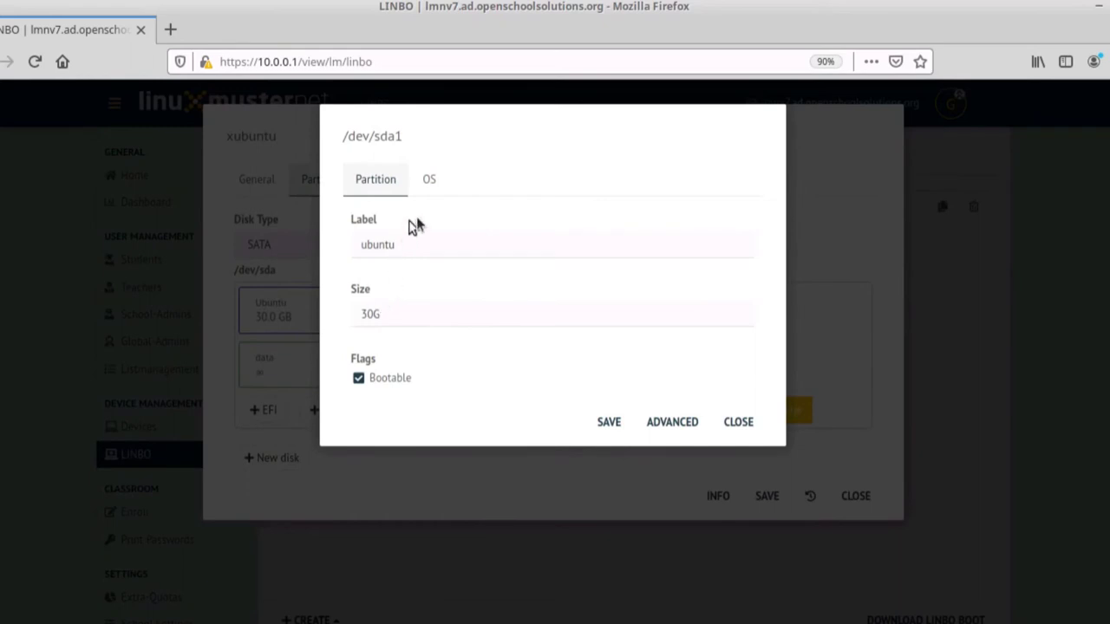
{"action": "left_click", "coordinate": [422, 181]}
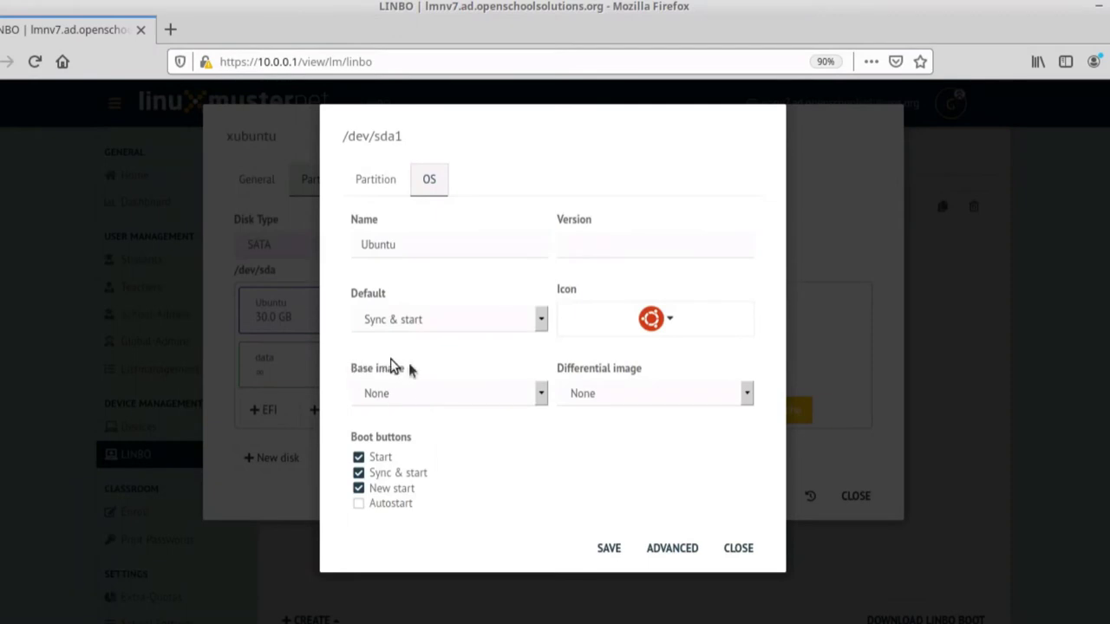
{"action": "left_click", "coordinate": [518, 394]}
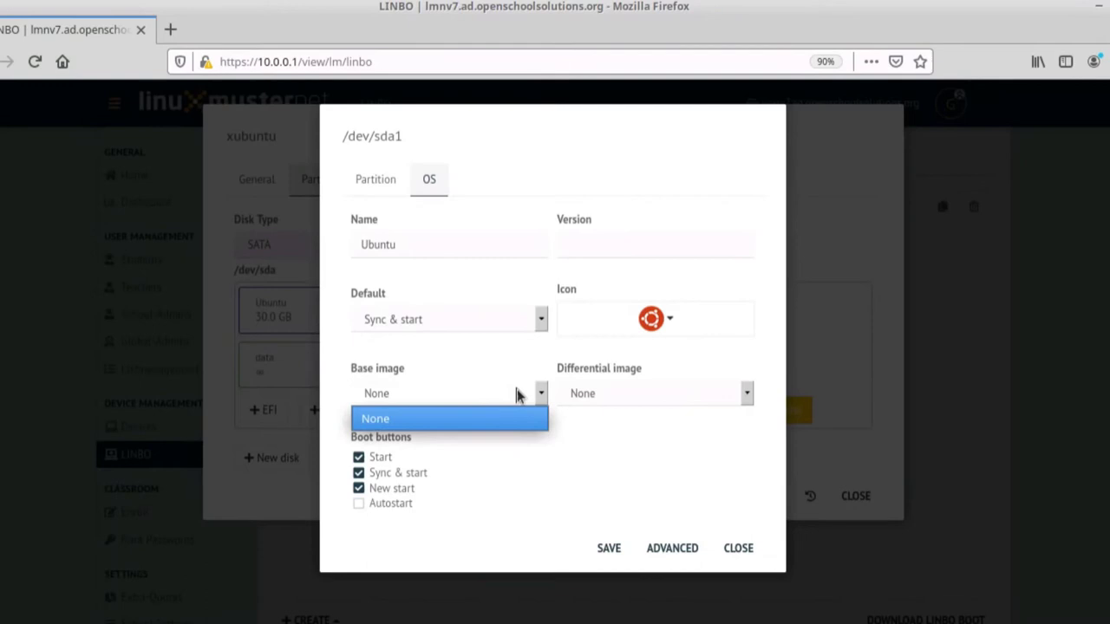
{"action": "left_click", "coordinate": [517, 395]}
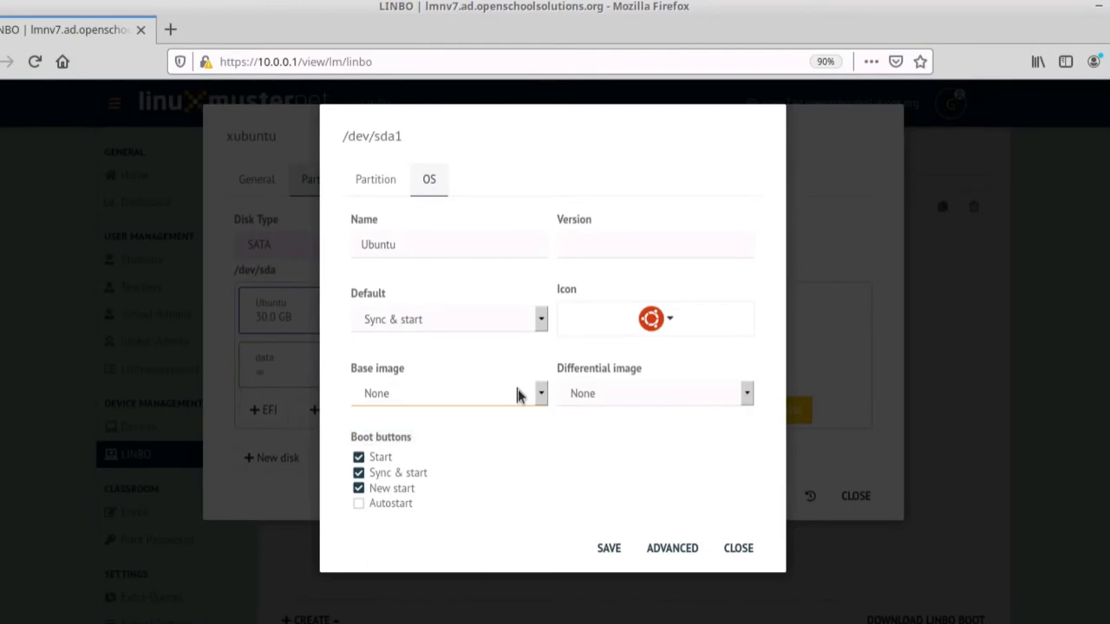
{"action": "left_click", "coordinate": [385, 189]}
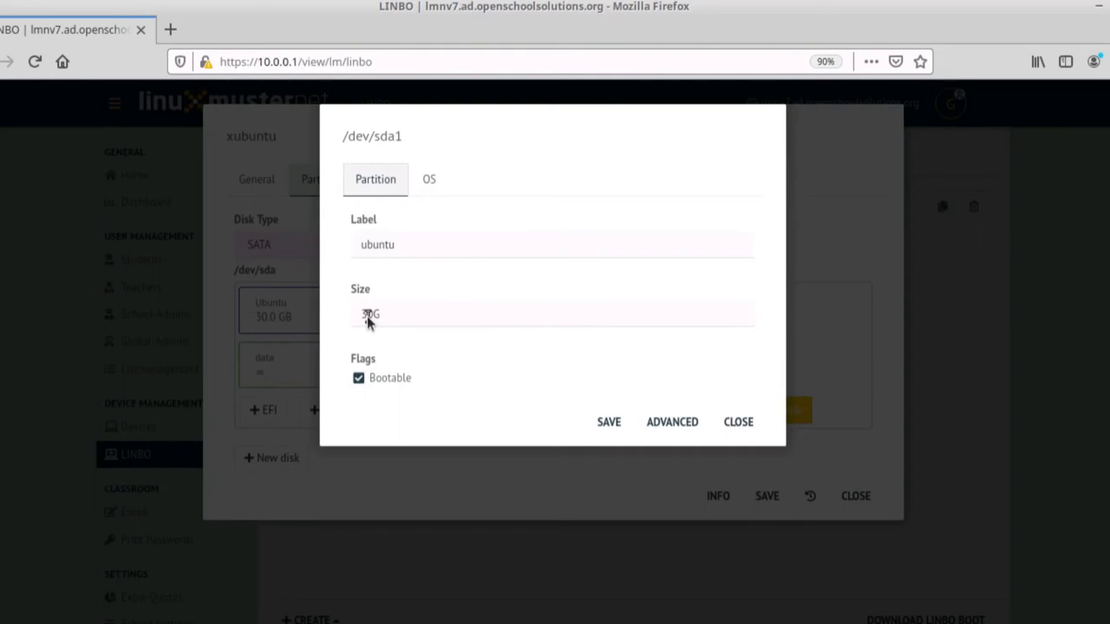
{"action": "left_click", "coordinate": [472, 314]}
{"action": "key", "text": "Left"}
{"action": "key", "text": "Left"}
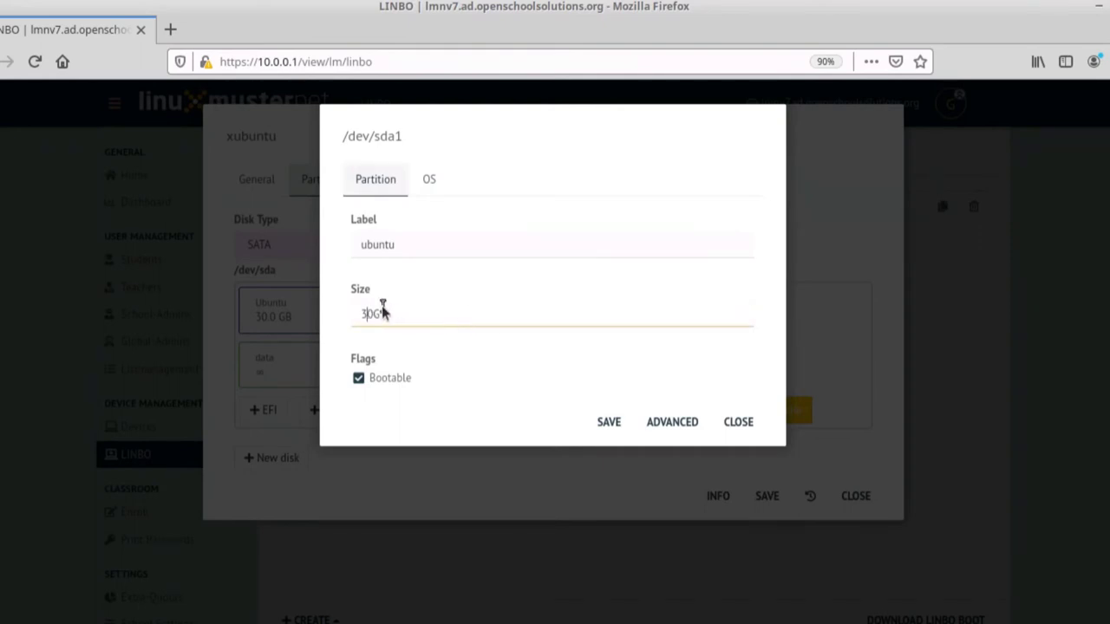
{"action": "type", "text": "25G"}
{"action": "left_click", "coordinate": [609, 423]}
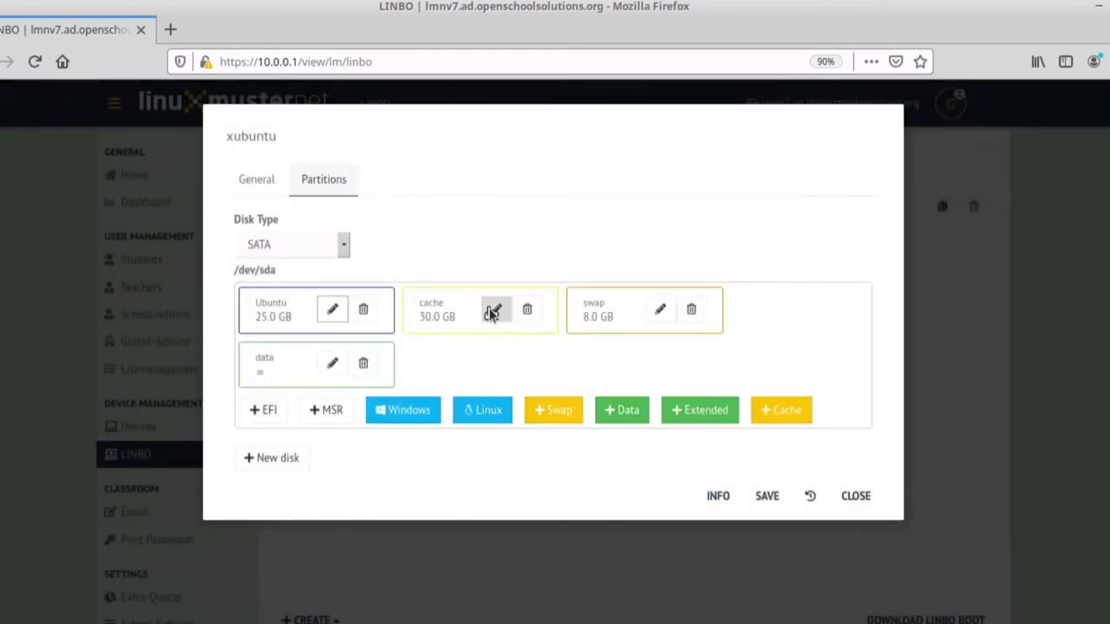
- Resize the cache partition to 15G and save the xubuntu group
{"action": "left_click", "coordinate": [491, 312]}
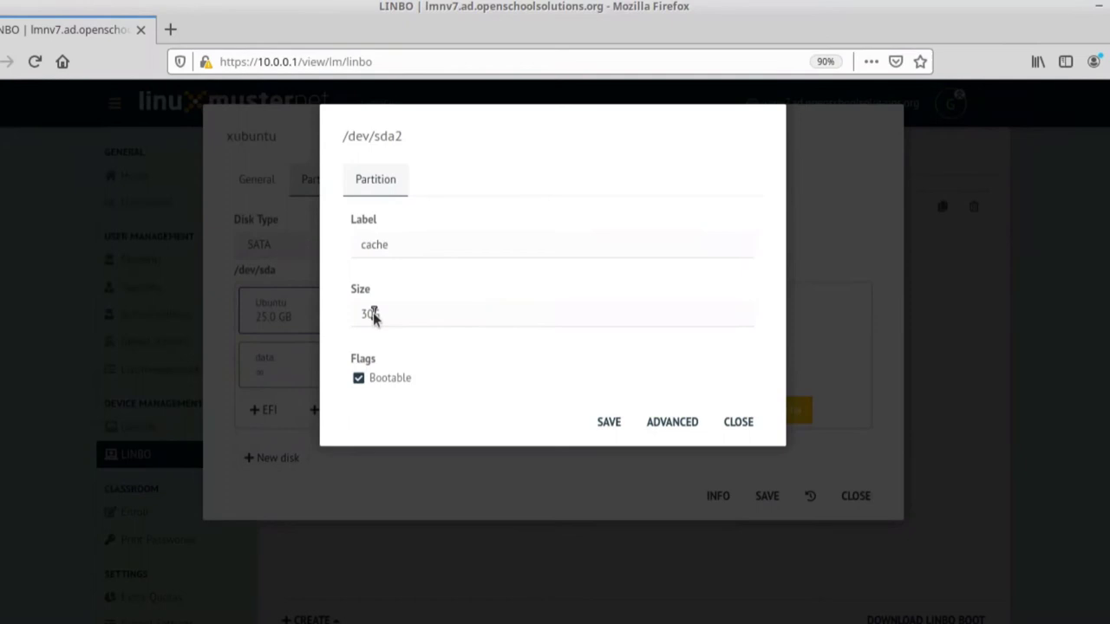
{"action": "left_click", "coordinate": [378, 314]}
{"action": "type", "text": "15G"}
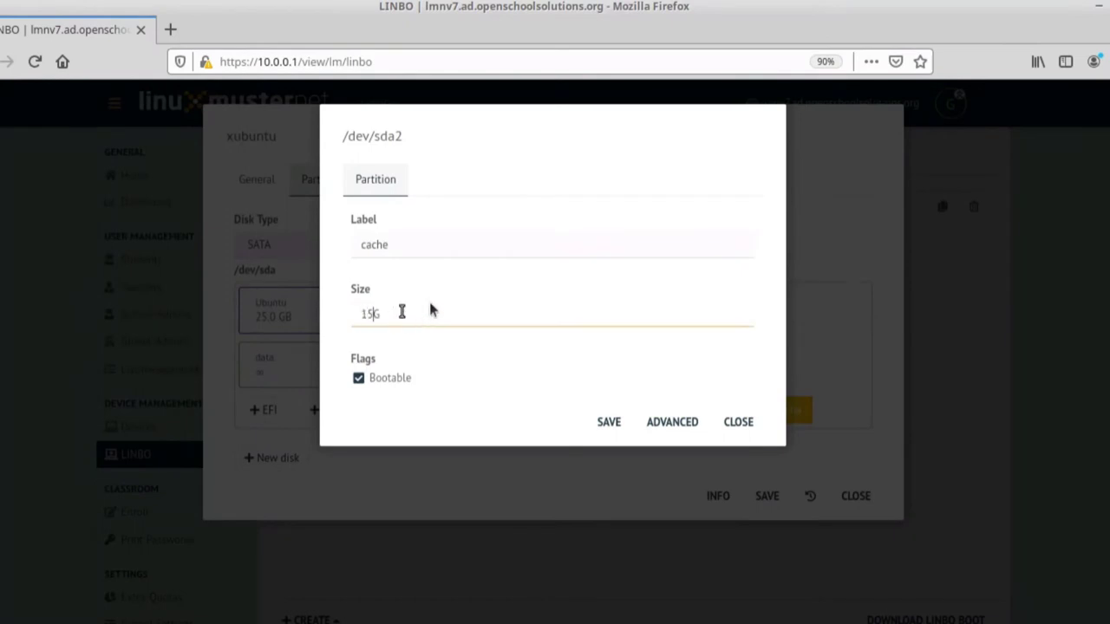
{"action": "left_click", "coordinate": [607, 422]}
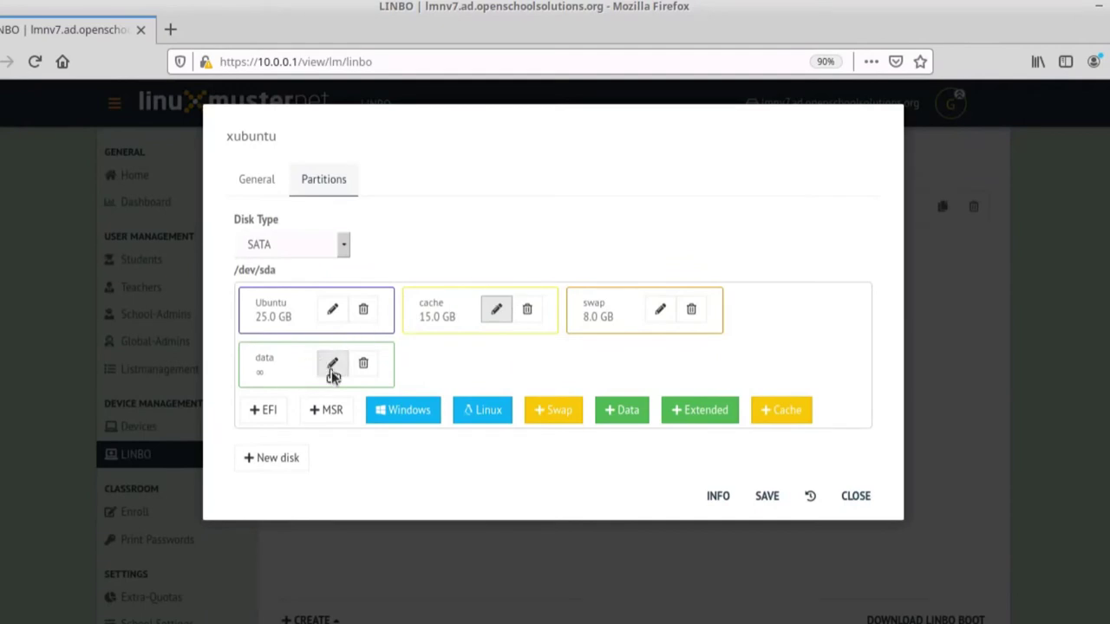
{"action": "left_click", "coordinate": [766, 496]}
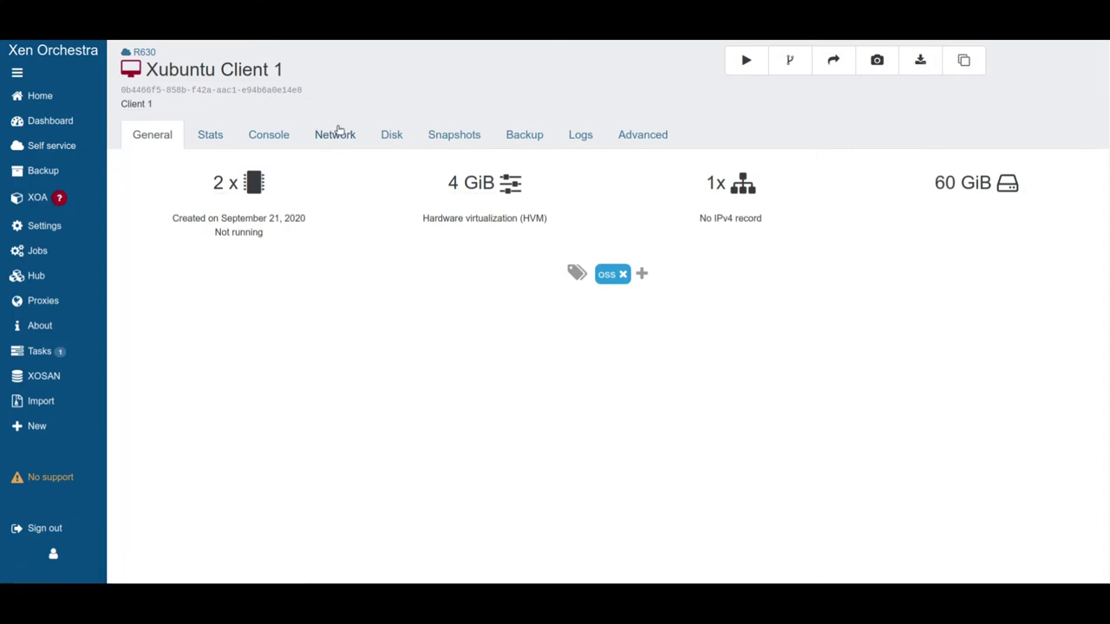
- Reorder Xubuntu Client 1's boot order to Hard-Drive, Network, DVD-Drive and save it
{"action": "left_click", "coordinate": [338, 133]}
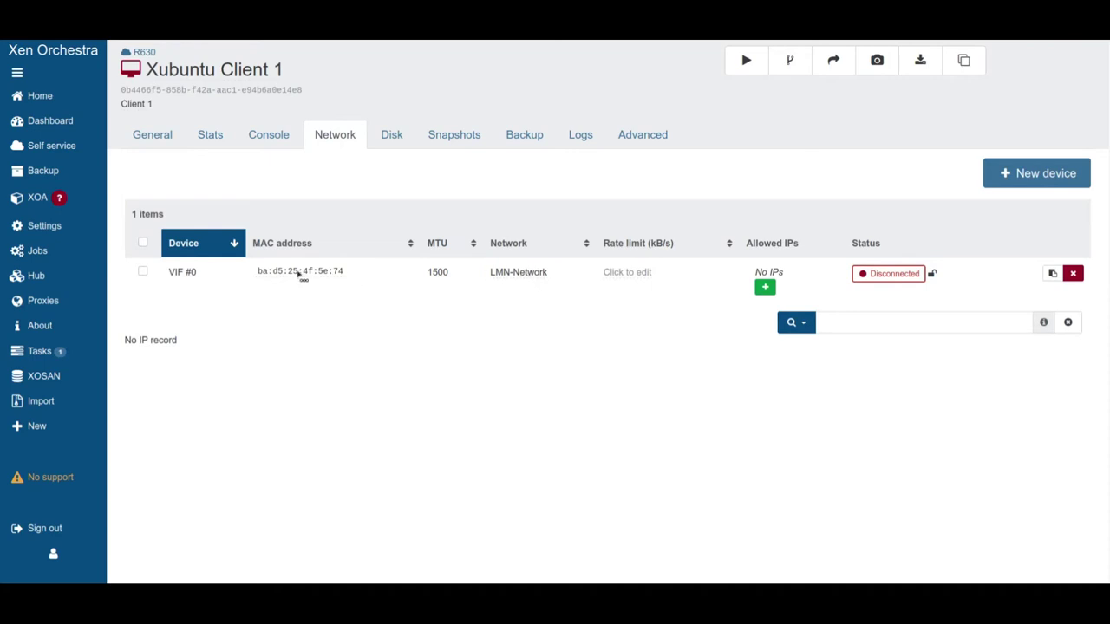
{"action": "left_click", "coordinate": [391, 144]}
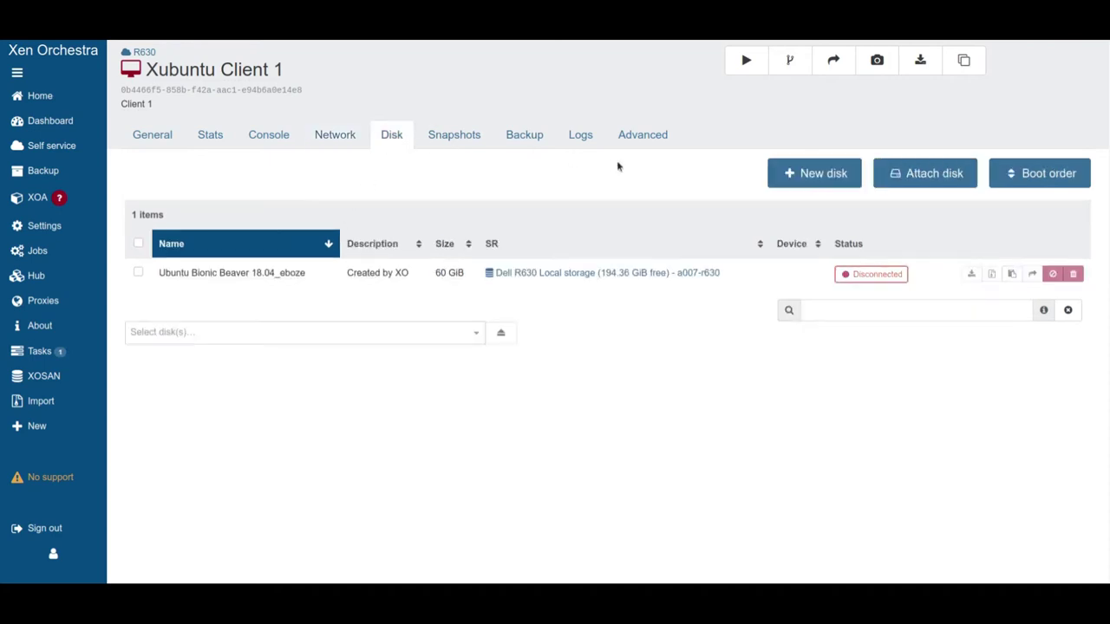
{"action": "left_click", "coordinate": [1019, 173]}
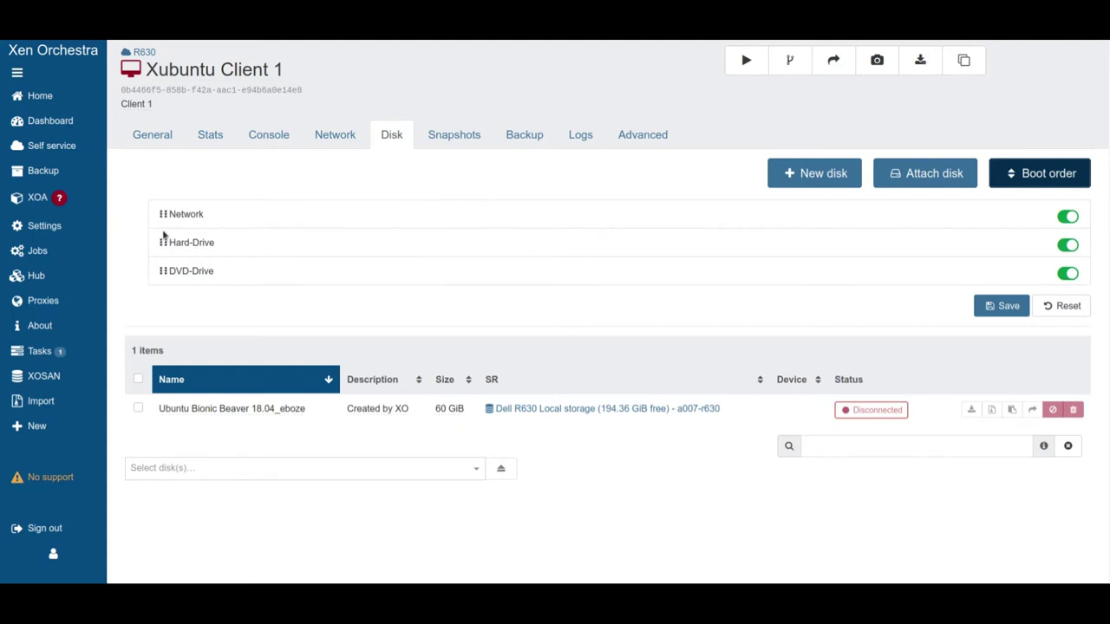
{"action": "left_click_drag", "start_coordinate": [166, 251], "coordinate": [161, 217]}
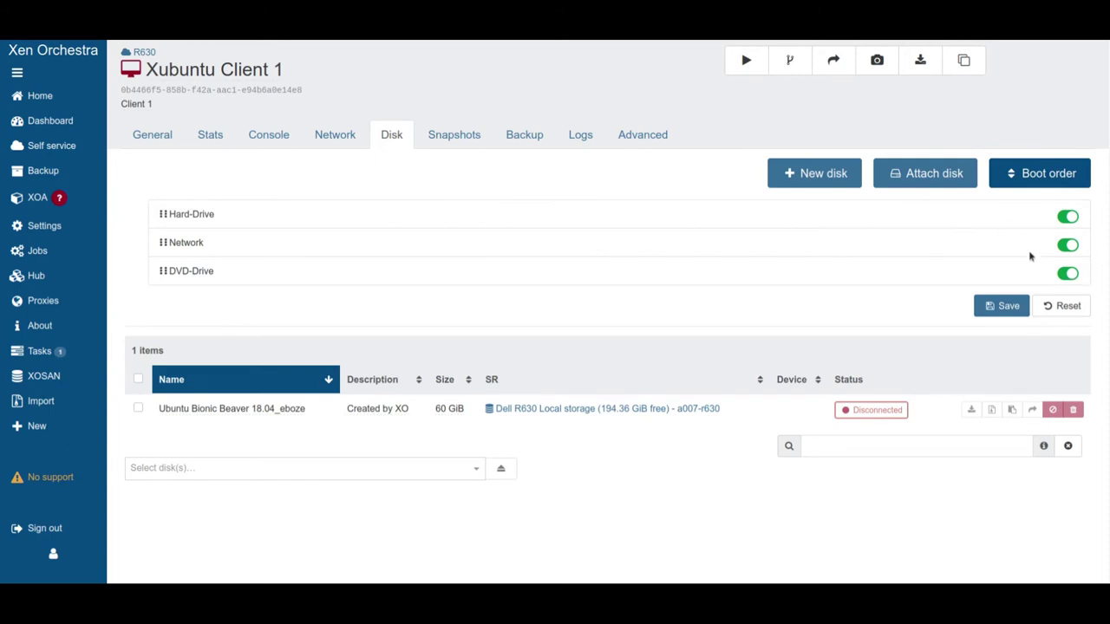
{"action": "left_click", "coordinate": [1006, 306]}
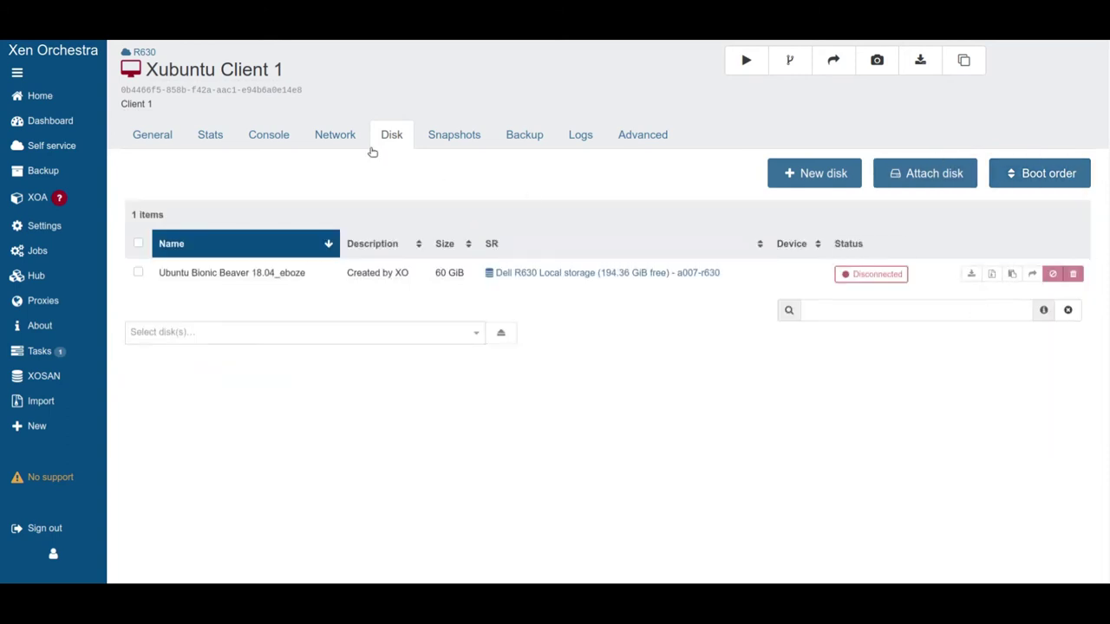
- Start Xubuntu Client 1 from its console so it boots LINBO as r100-pc01
{"action": "left_click", "coordinate": [243, 134]}
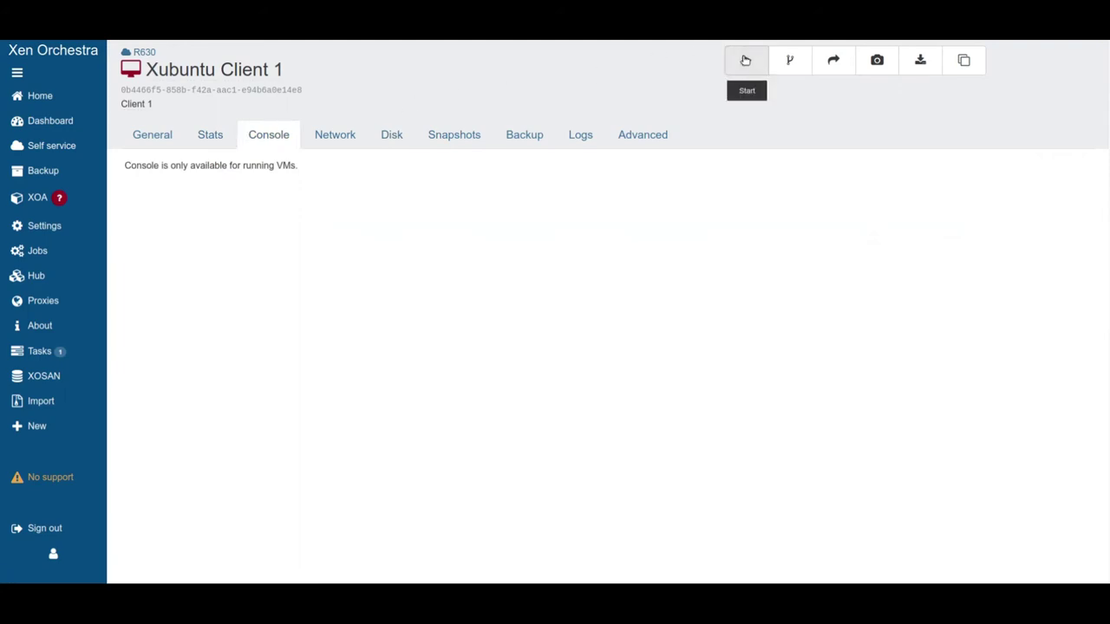
{"action": "left_click", "coordinate": [744, 60]}
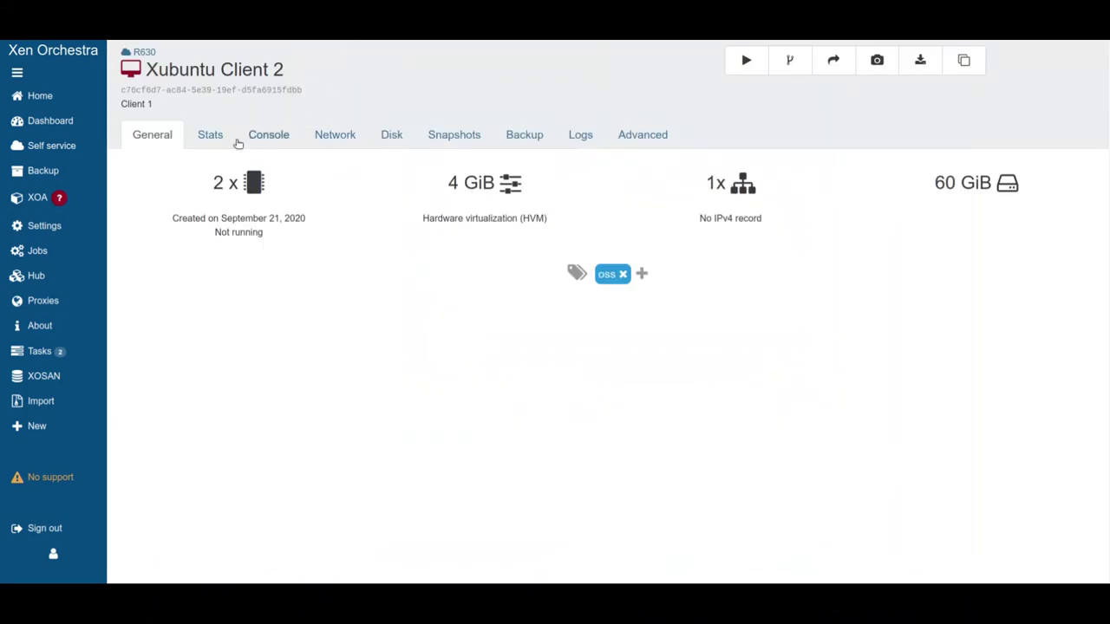
- Put Hard-Drive before Network in Xubuntu Client 2's boot order, start it, and watch the console
{"action": "left_click", "coordinate": [333, 139]}
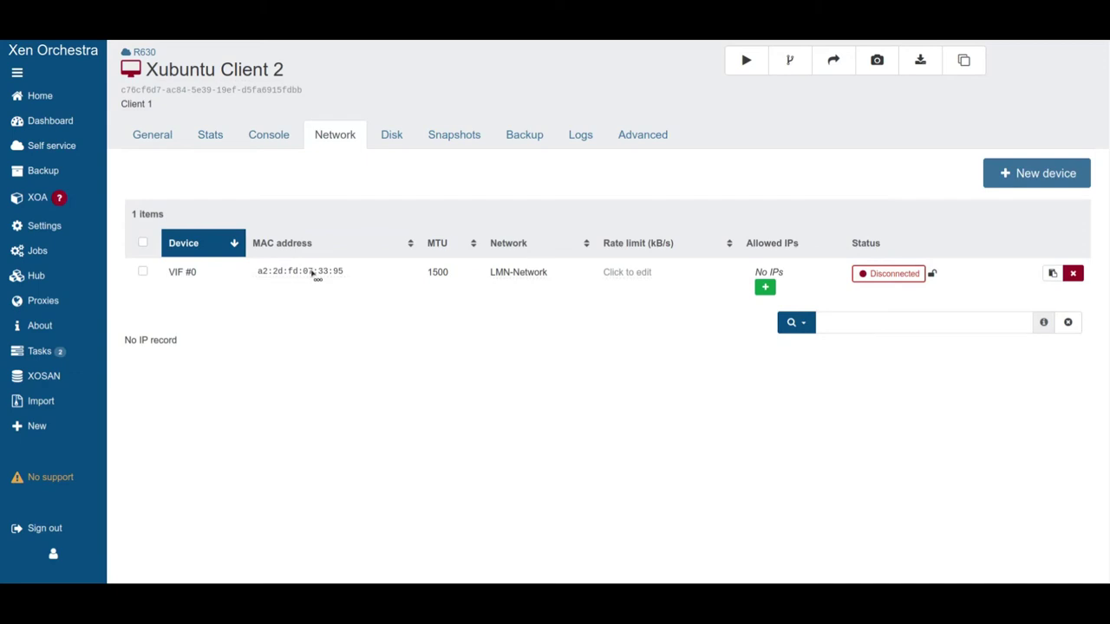
{"action": "left_click", "coordinate": [389, 143]}
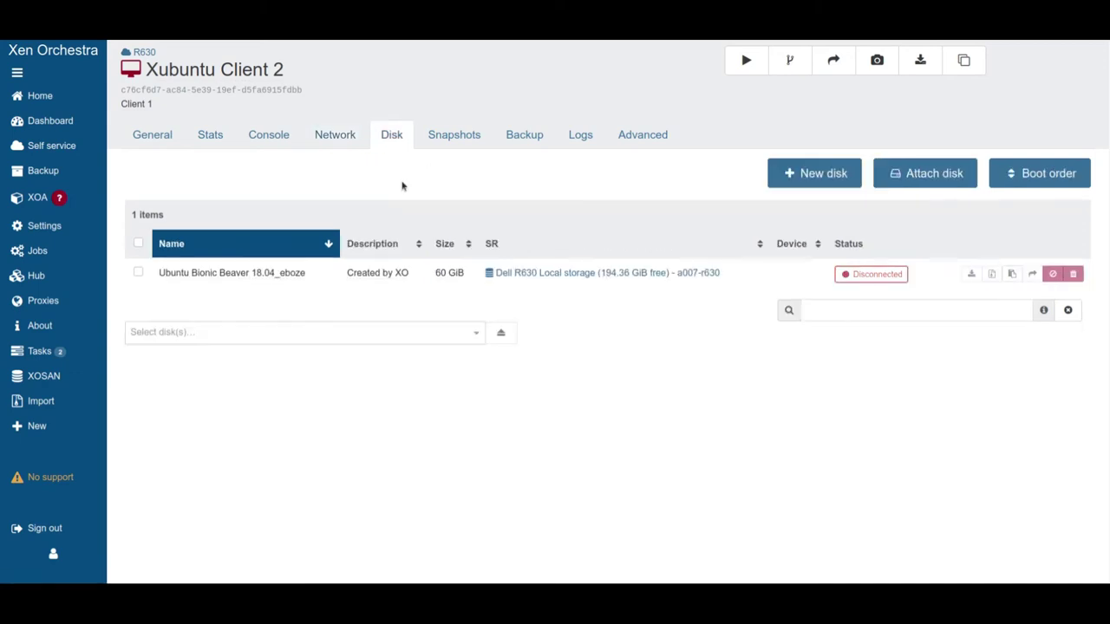
{"action": "left_click", "coordinate": [1031, 174]}
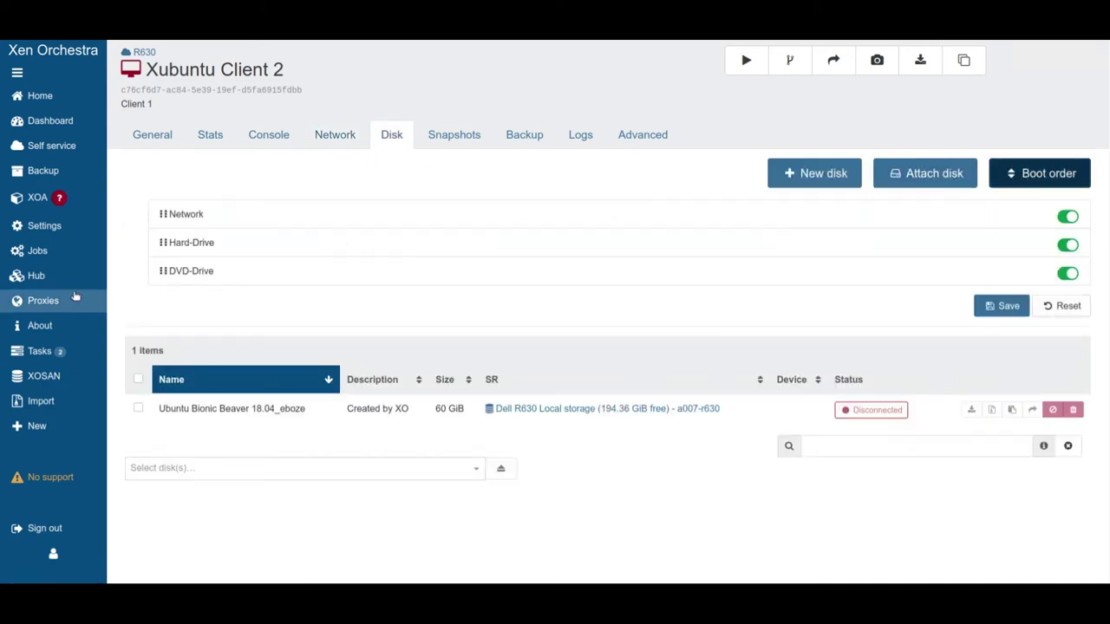
{"action": "left_click_drag", "start_coordinate": [163, 244], "coordinate": [167, 222]}
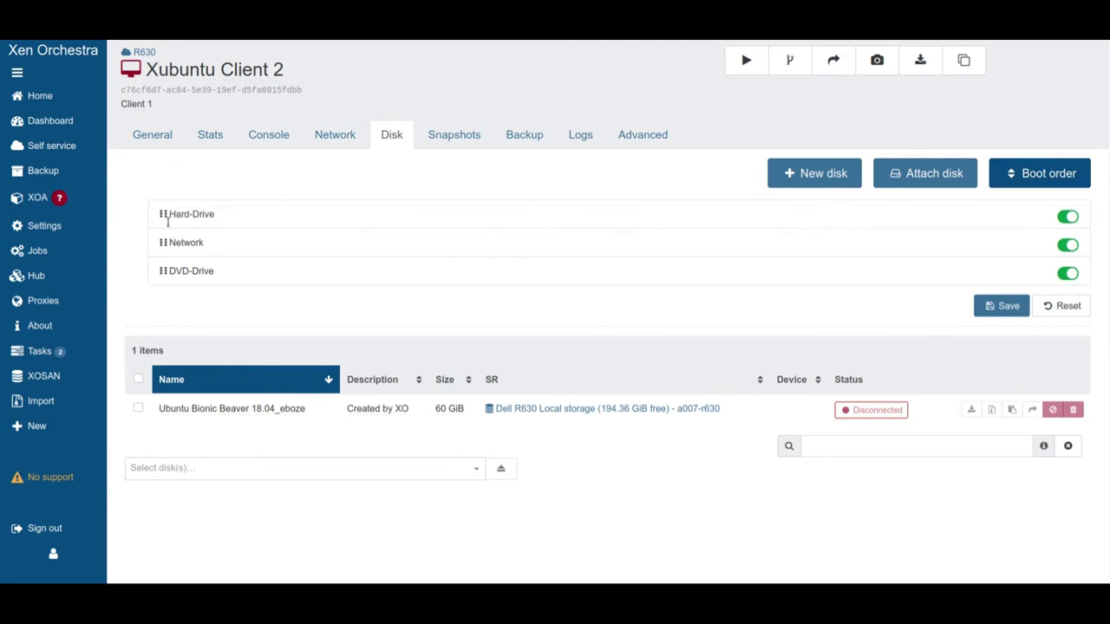
{"action": "left_click", "coordinate": [987, 305]}
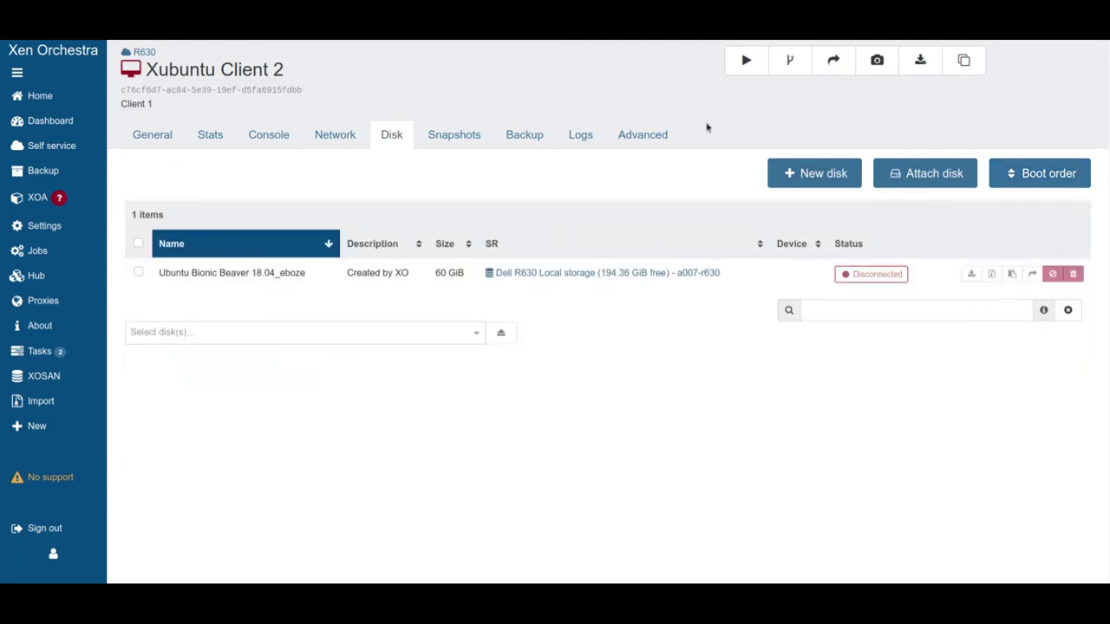
{"action": "left_click", "coordinate": [746, 60]}
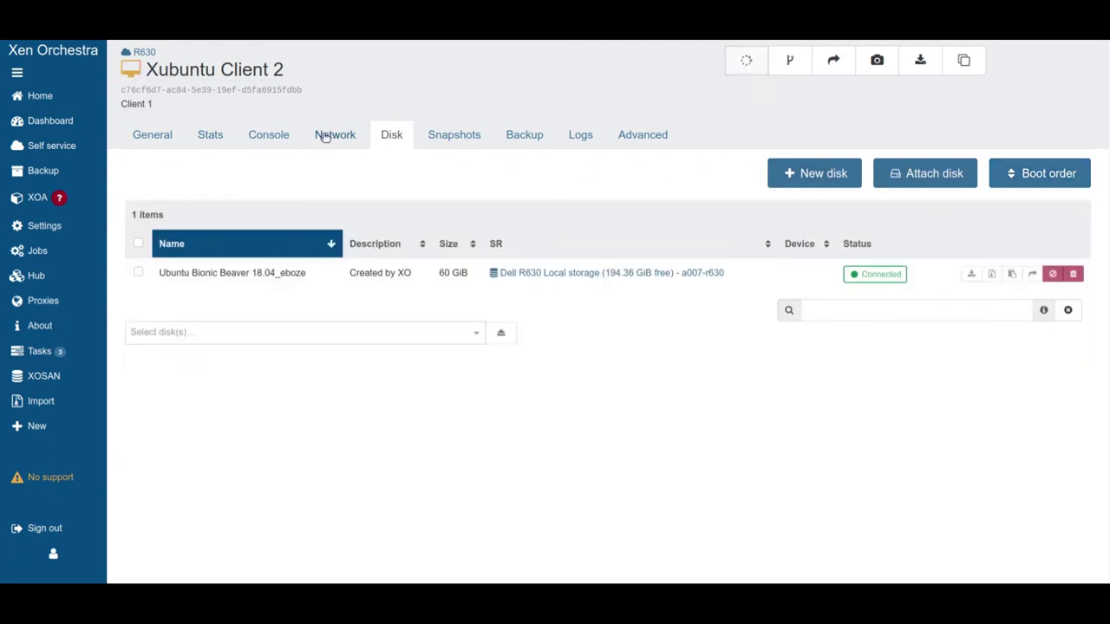
{"action": "left_click", "coordinate": [279, 138]}
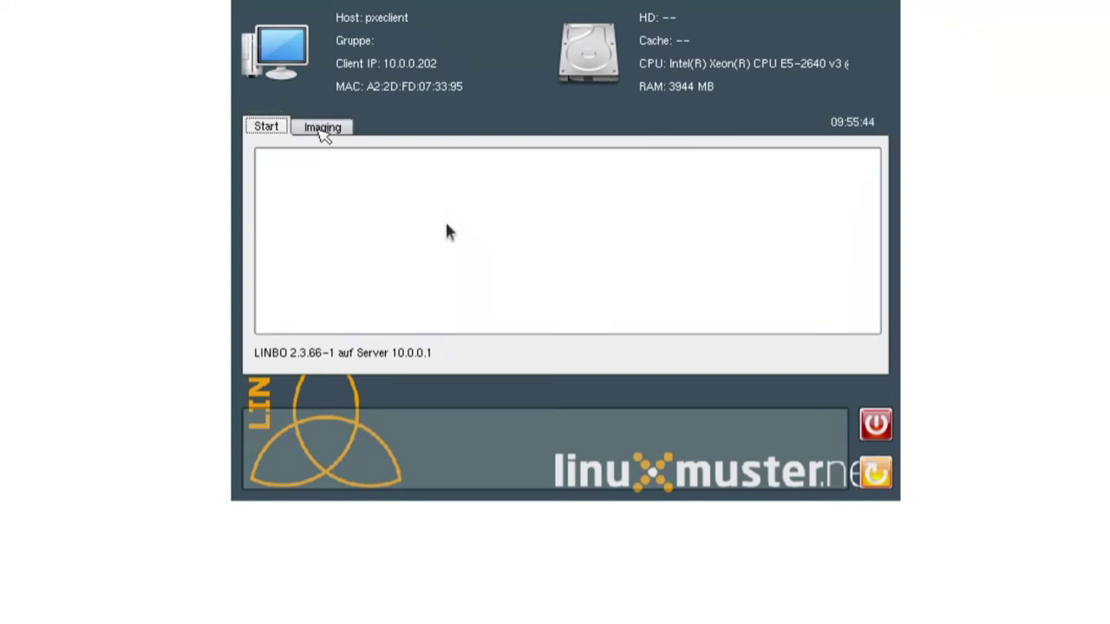
- Enter LINBO root mode from the Imaging tab with the admin password and disable Timeout
{"action": "left_click", "coordinate": [321, 127]}
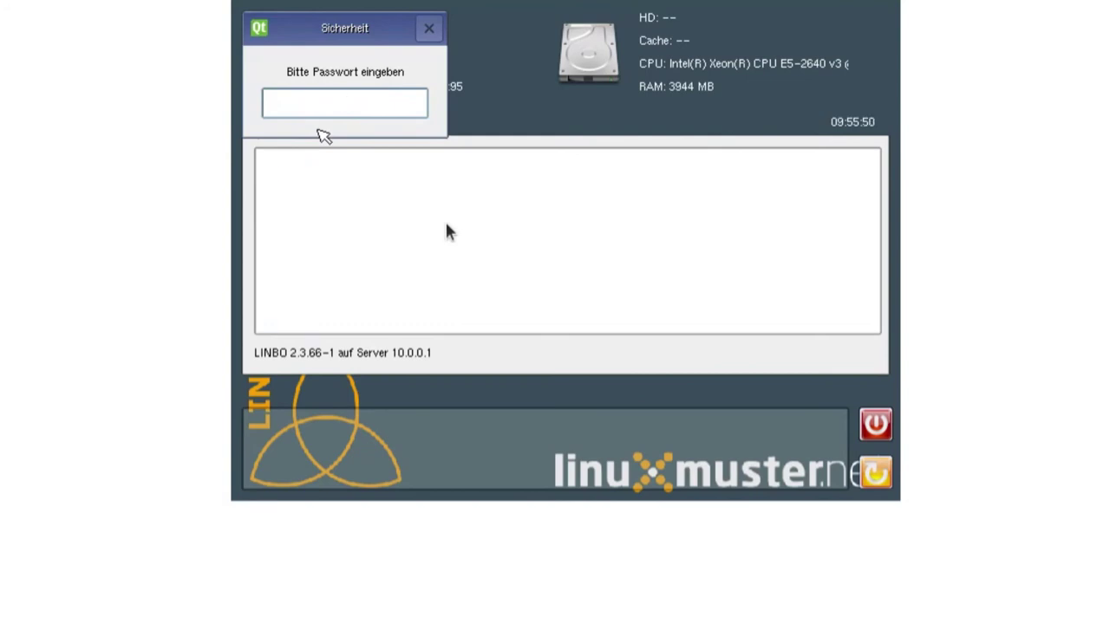
{"action": "key", "text": "Return"}
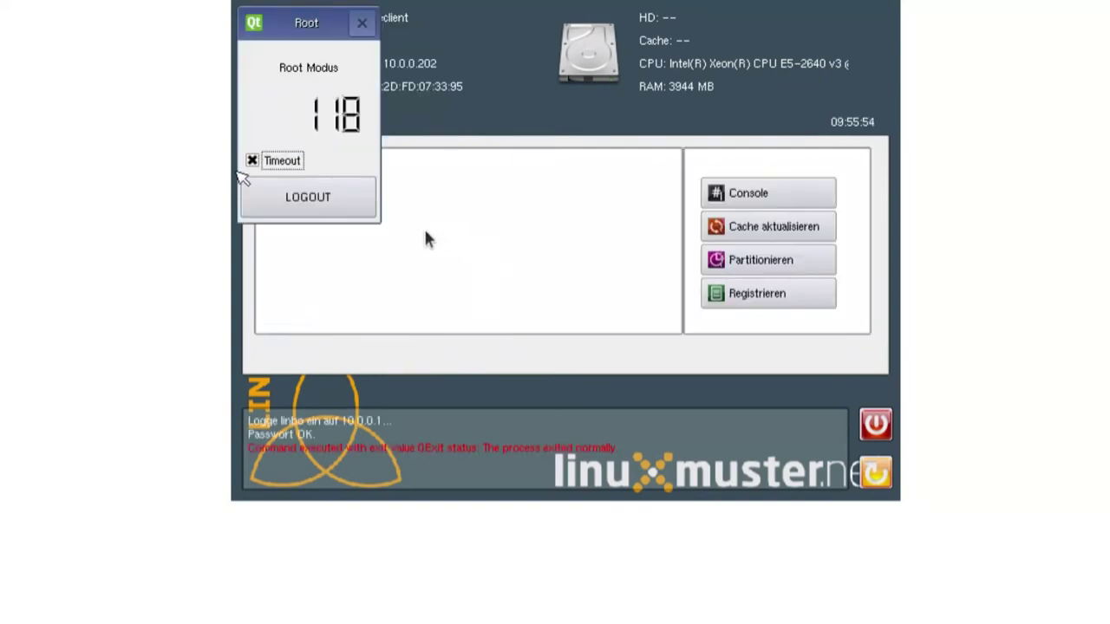
{"action": "left_click", "coordinate": [252, 161]}
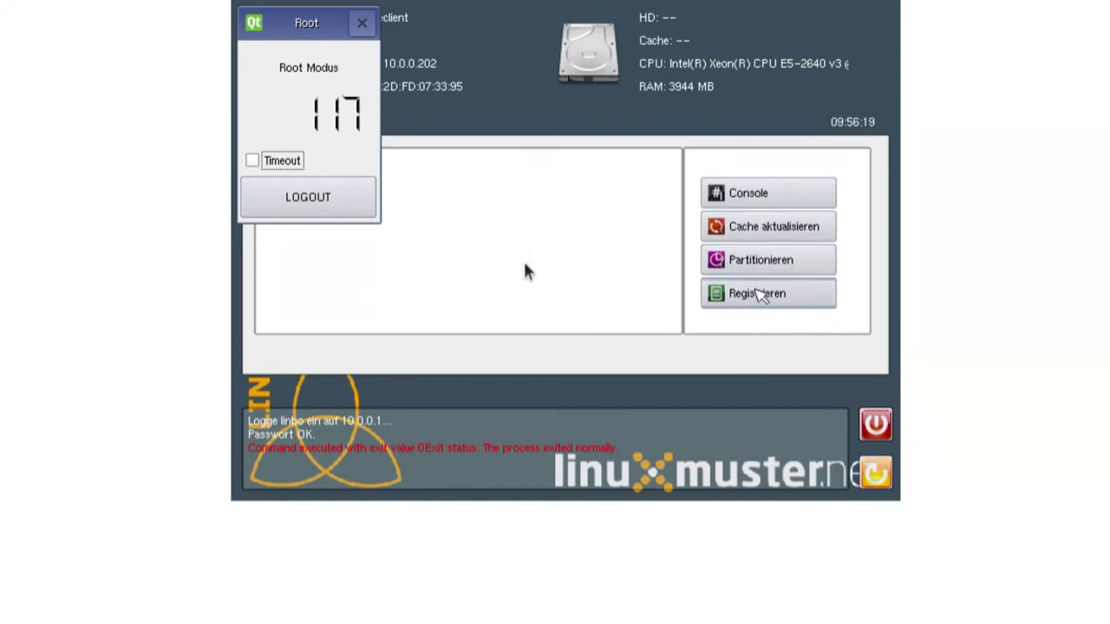
- Start LINBO registration and change the computer name to r100-pc02
{"action": "left_click", "coordinate": [759, 295]}
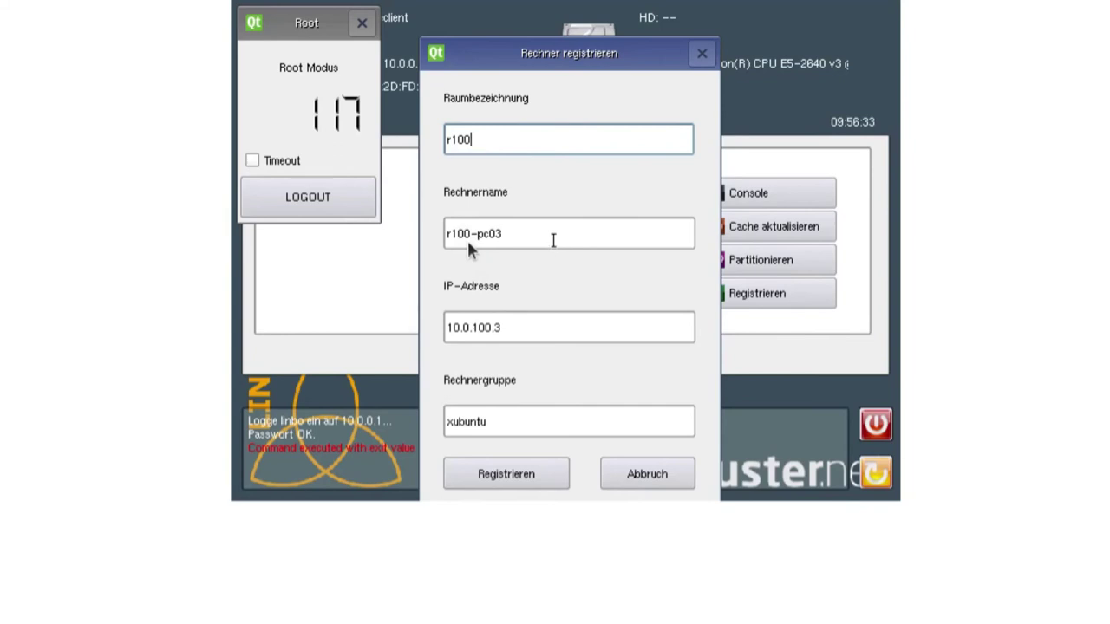
{"action": "left_click", "coordinate": [553, 240]}
{"action": "key", "text": "BackSpace"}
{"action": "type", "text": "2"}
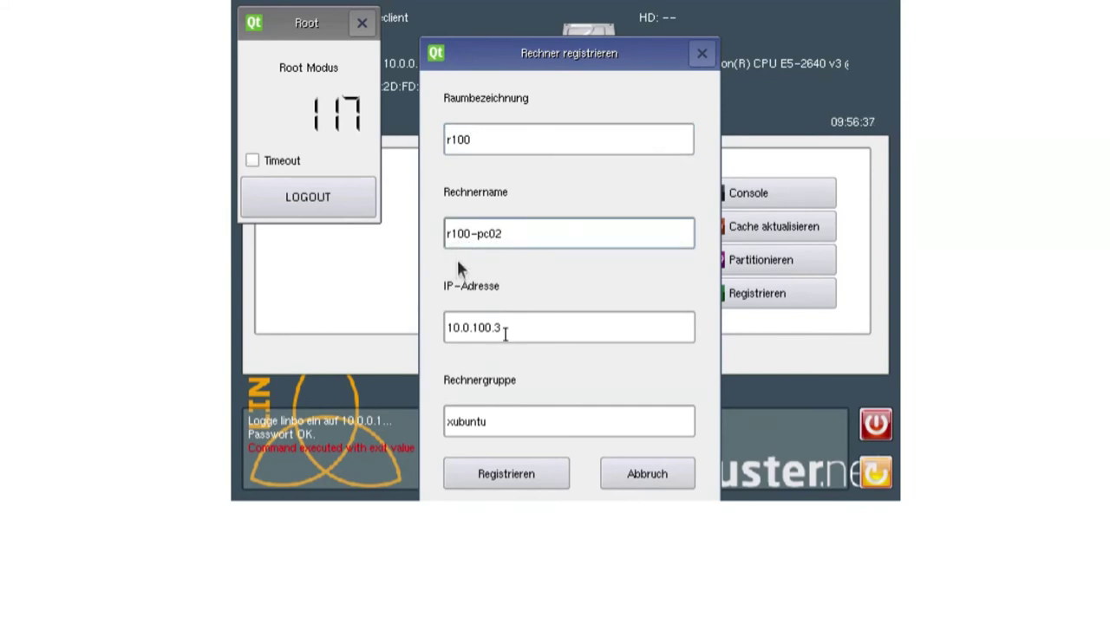
- Change the IP address to 10.0.10.2 and submit the registration, keeping room r100 and group xubuntu
{"action": "left_click", "coordinate": [508, 326]}
{"action": "key", "text": "BackSpace"}
{"action": "key", "text": "BackSpace"}
{"action": "key", "text": "BackSpace"}
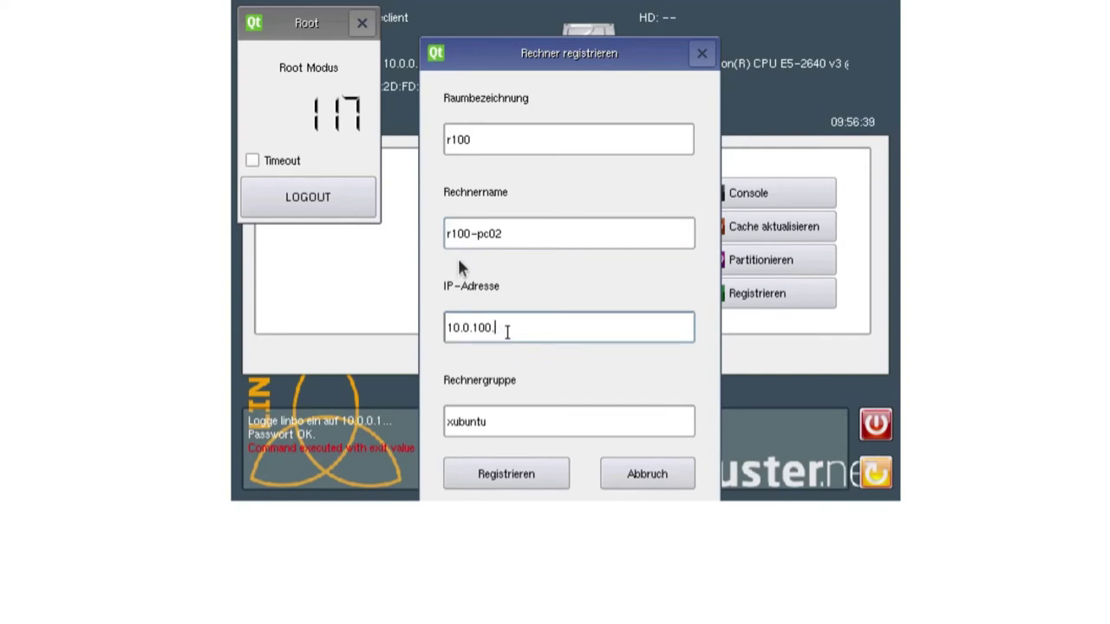
{"action": "key", "text": "BackSpace"}
{"action": "type", "text": "0.2"}
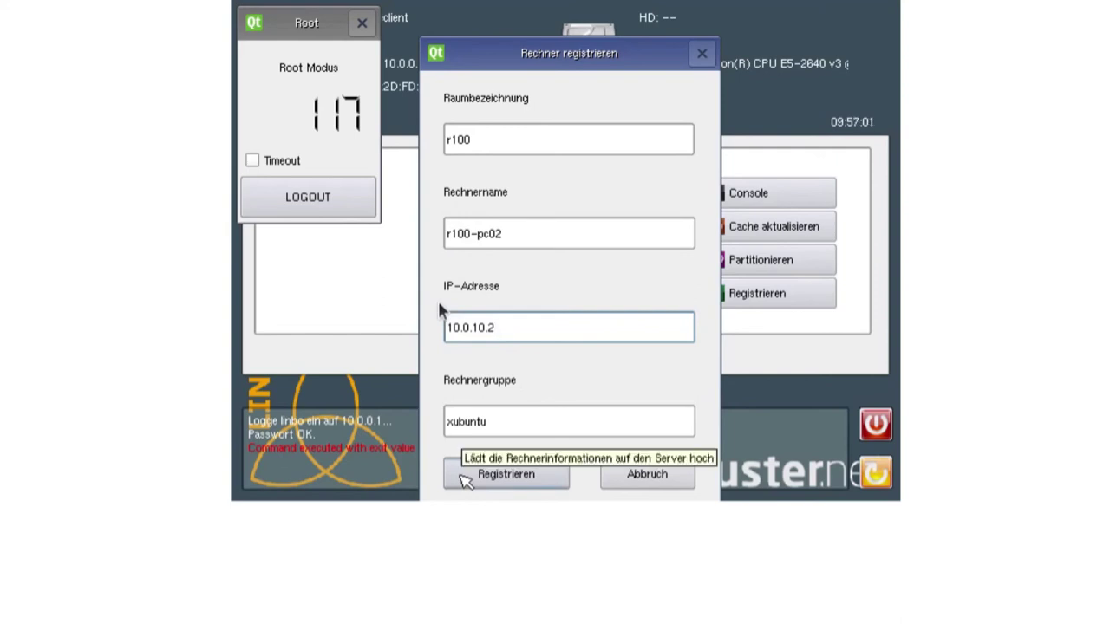
{"action": "left_click", "coordinate": [462, 477]}
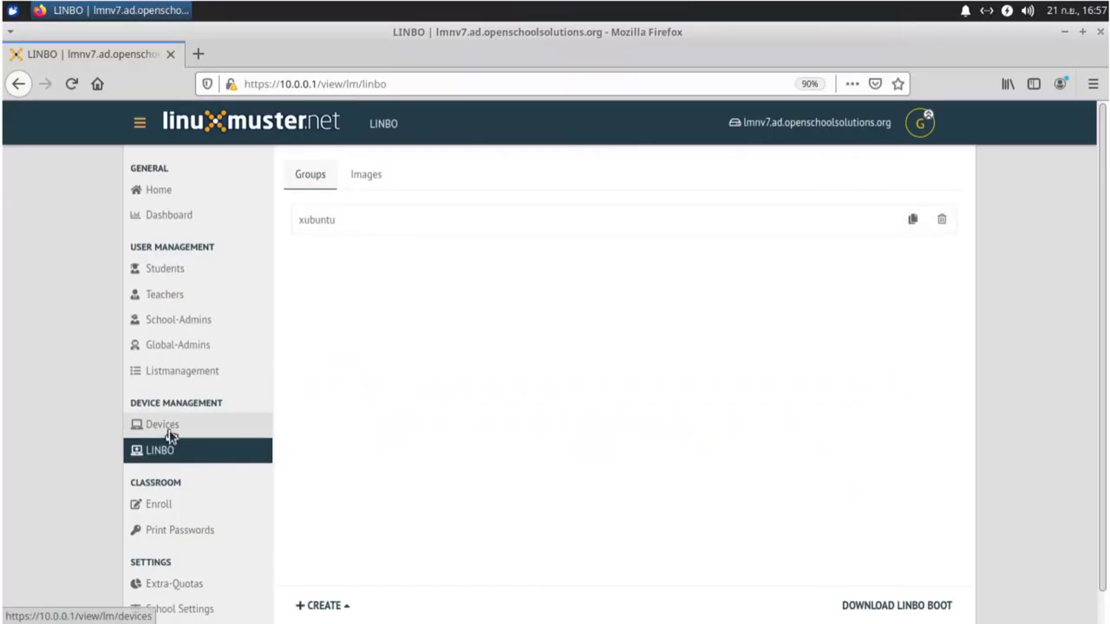
- Save and import the device list so r100-pc02 (10.0.10.2, xubuntu) is set up, then close the import log
{"action": "left_click", "coordinate": [165, 426]}
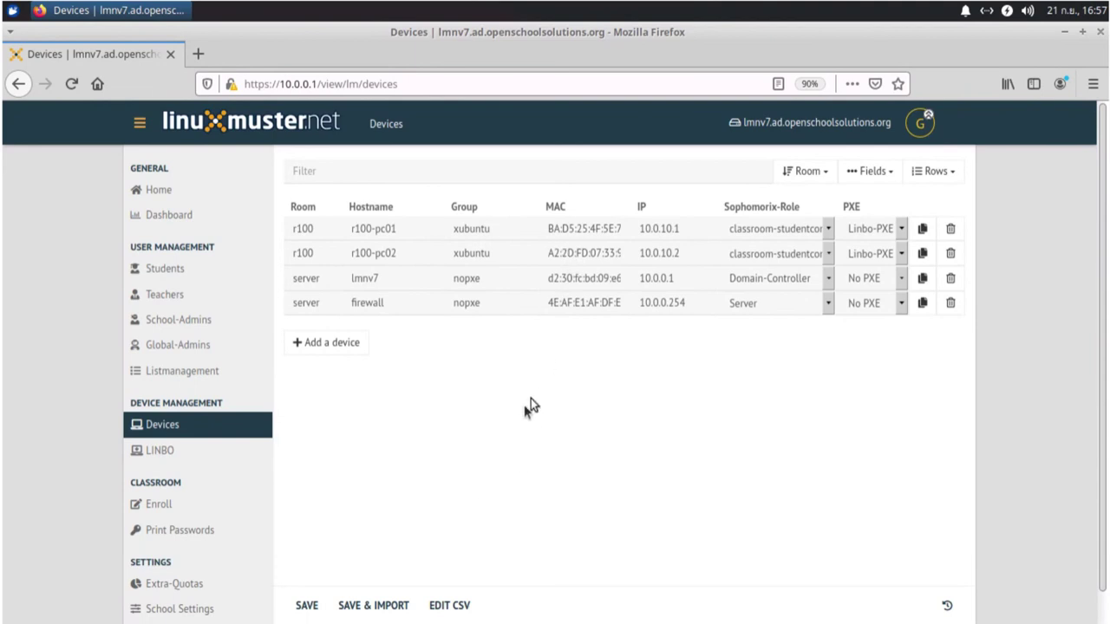
{"action": "left_click", "coordinate": [379, 606]}
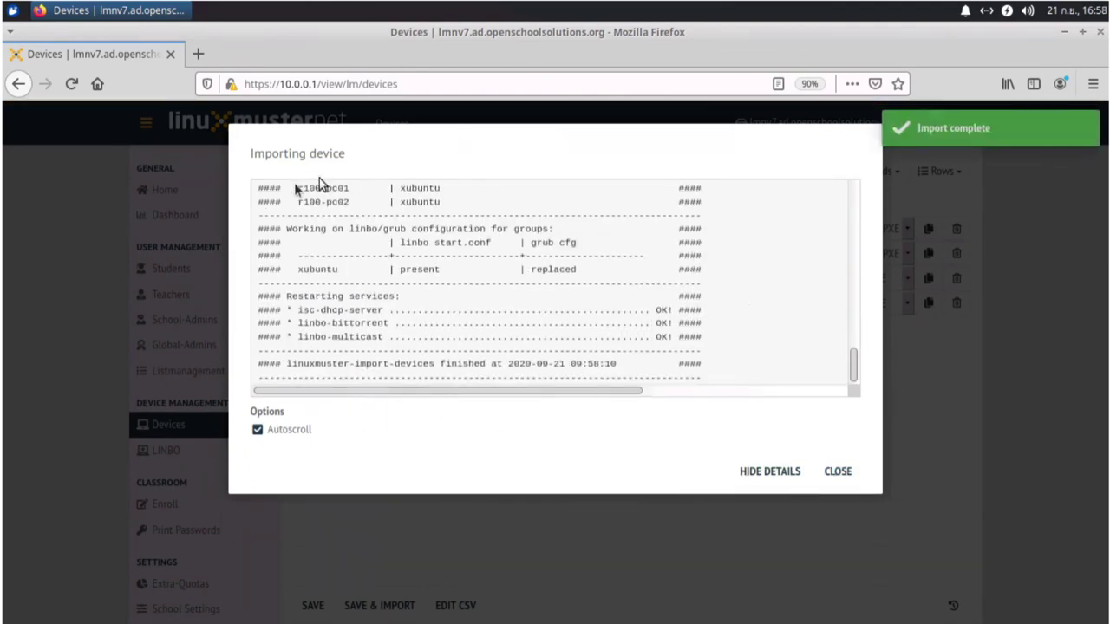
{"action": "left_click", "coordinate": [850, 477]}
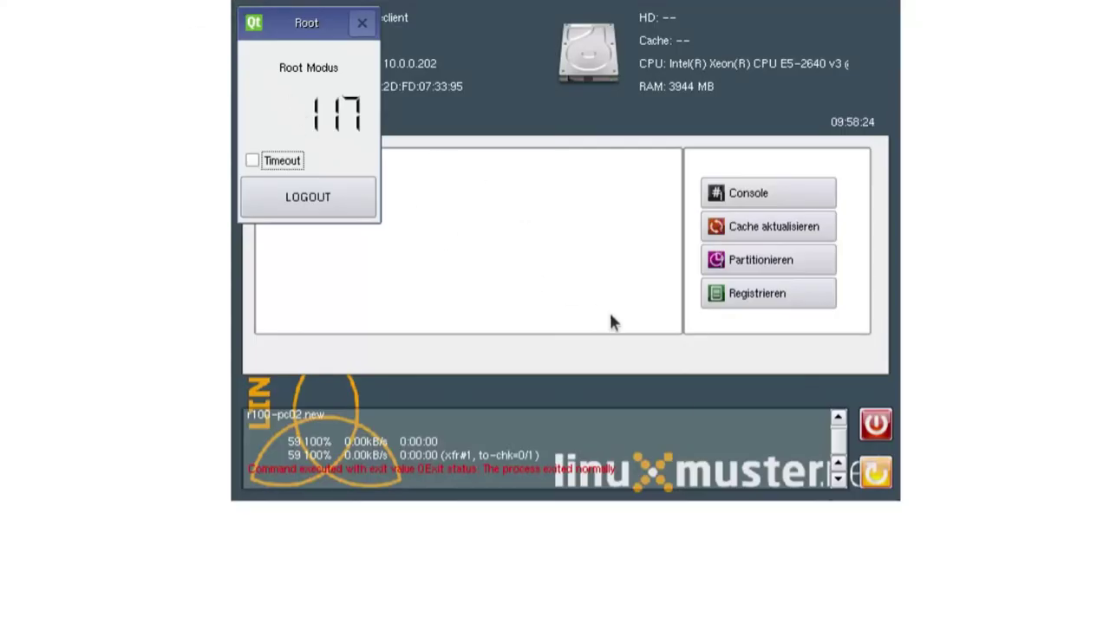
- Reboot the client from LINBO so it restarts as r100-pc02
{"action": "left_click", "coordinate": [877, 471]}
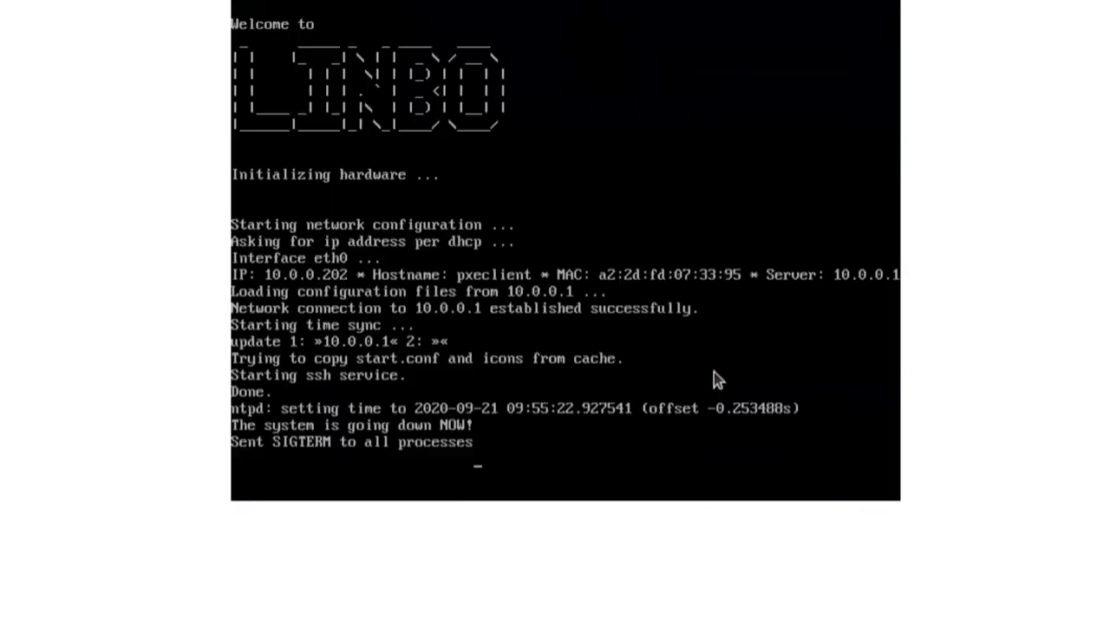